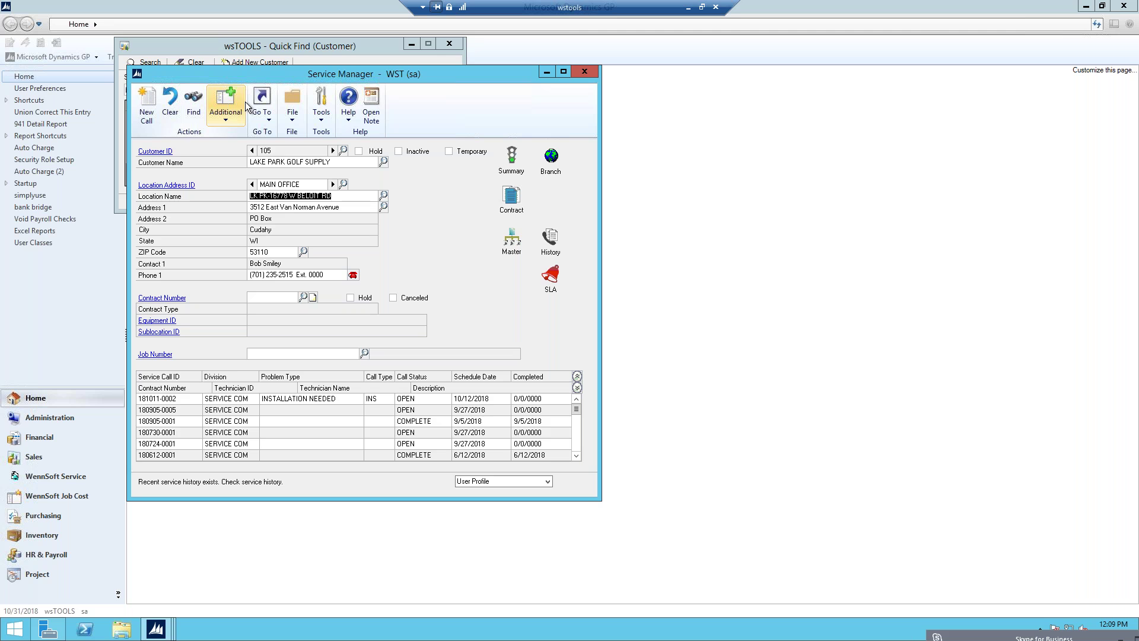
# Step: Create a new service call for the customer with the description NEW CALL TO VOID
pyautogui.click(146, 104)
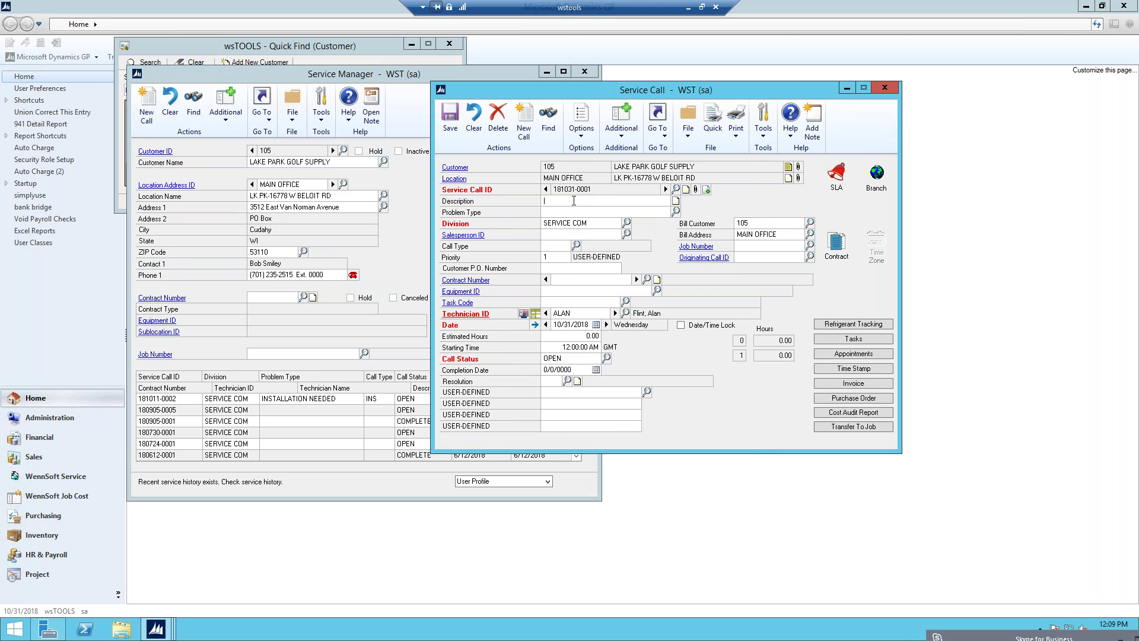
pyautogui.click(573, 200)
pyautogui.write('NEW CALL TO V')
# Step: Save the new service call and open its invoice
pyautogui.doubleClick(569, 313)
pyautogui.click(845, 384)
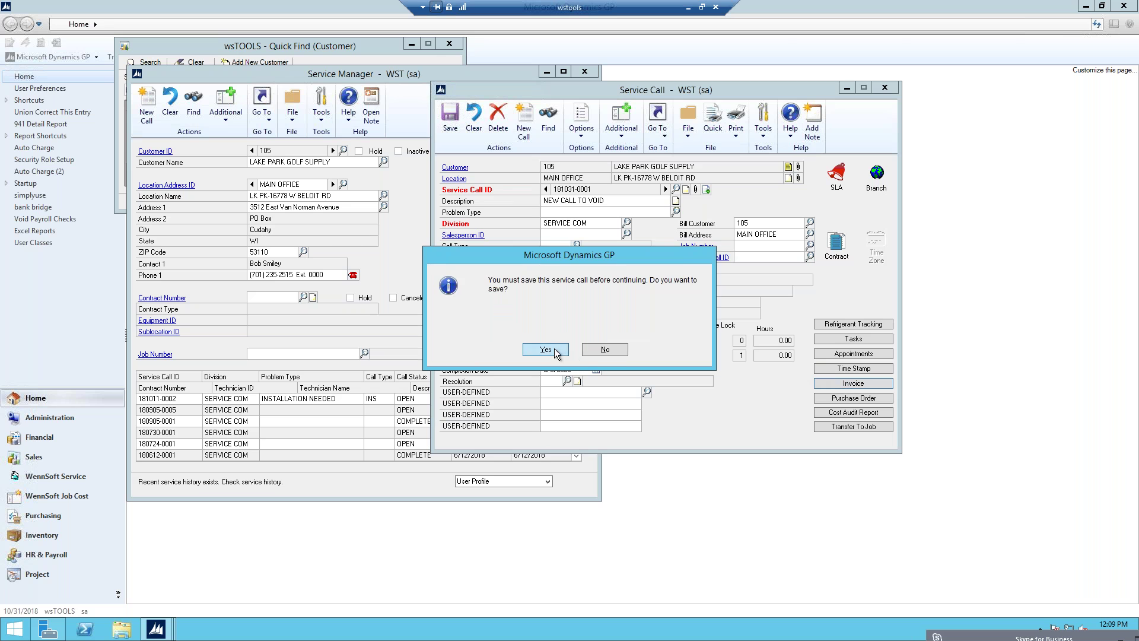
pyautogui.click(556, 353)
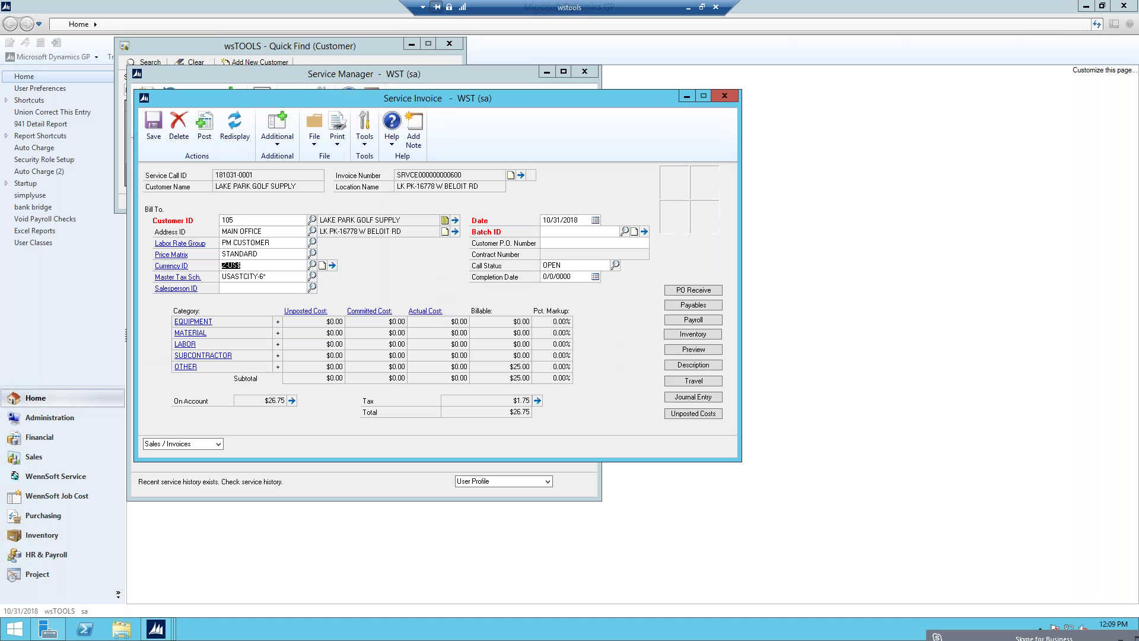
# Step: Post an equipment cost with a $100.00 unit cost to the service invoice, without printing the posting report
pyautogui.click(277, 321)
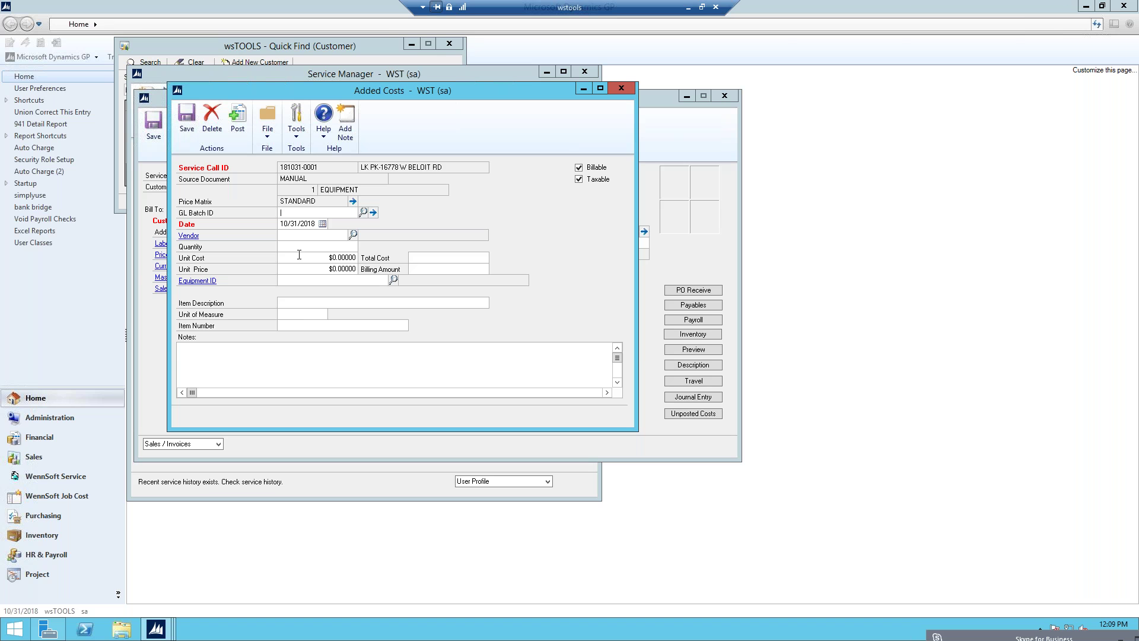
pyautogui.click(310, 262)
pyautogui.write('1')
pyautogui.click(347, 258)
pyautogui.write('1')
pyautogui.press('Tab')
pyautogui.click(237, 122)
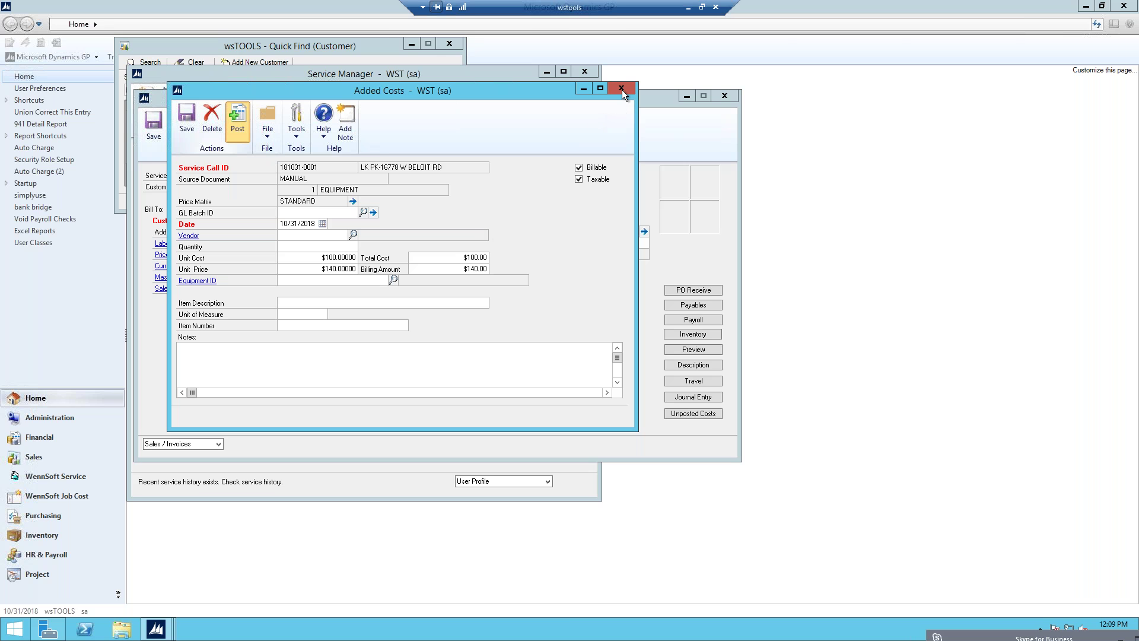
pyautogui.click(672, 407)
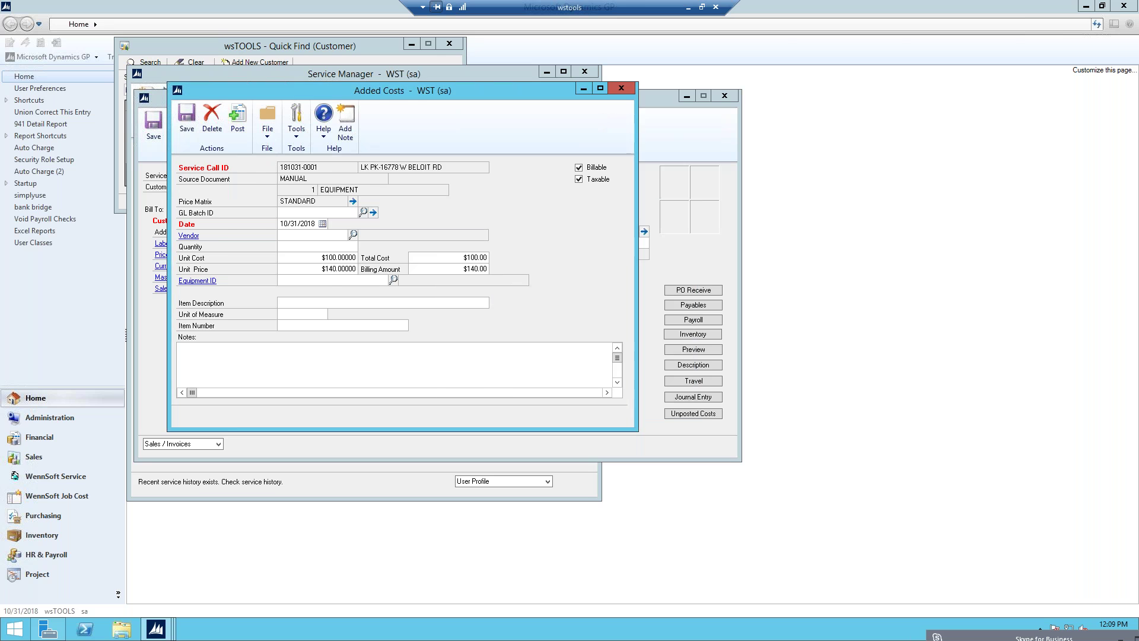
pyautogui.click(621, 88)
# Step: Start a labor cost entry on the invoice with the technician's employee ID and pay code HOUR
pyautogui.click(278, 344)
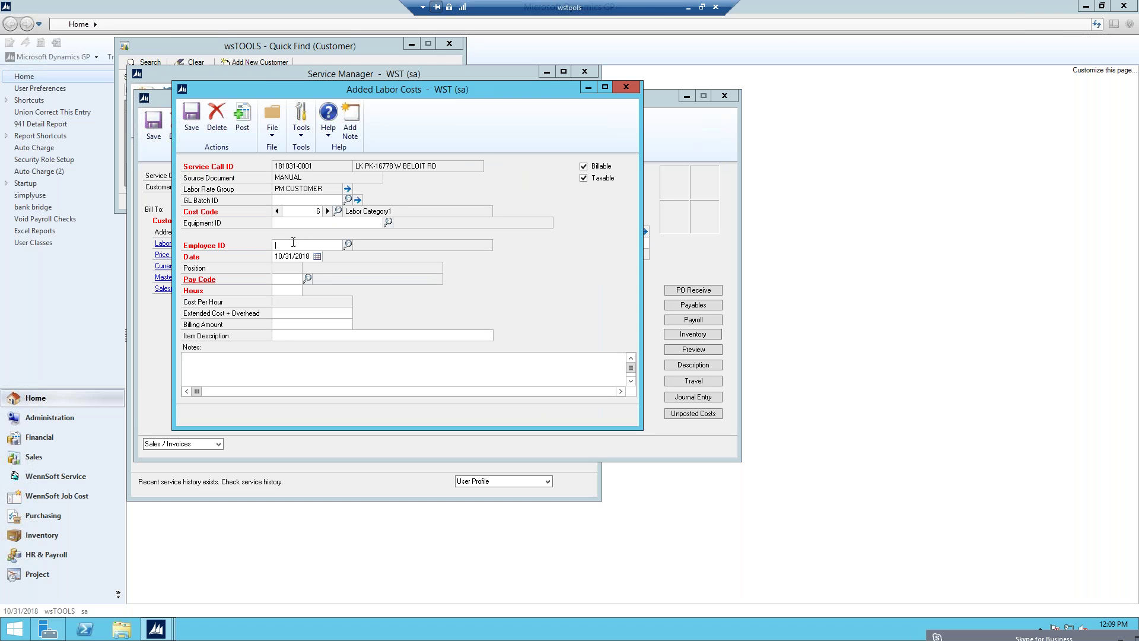
pyautogui.write('ALAN')
pyautogui.press('Tab')
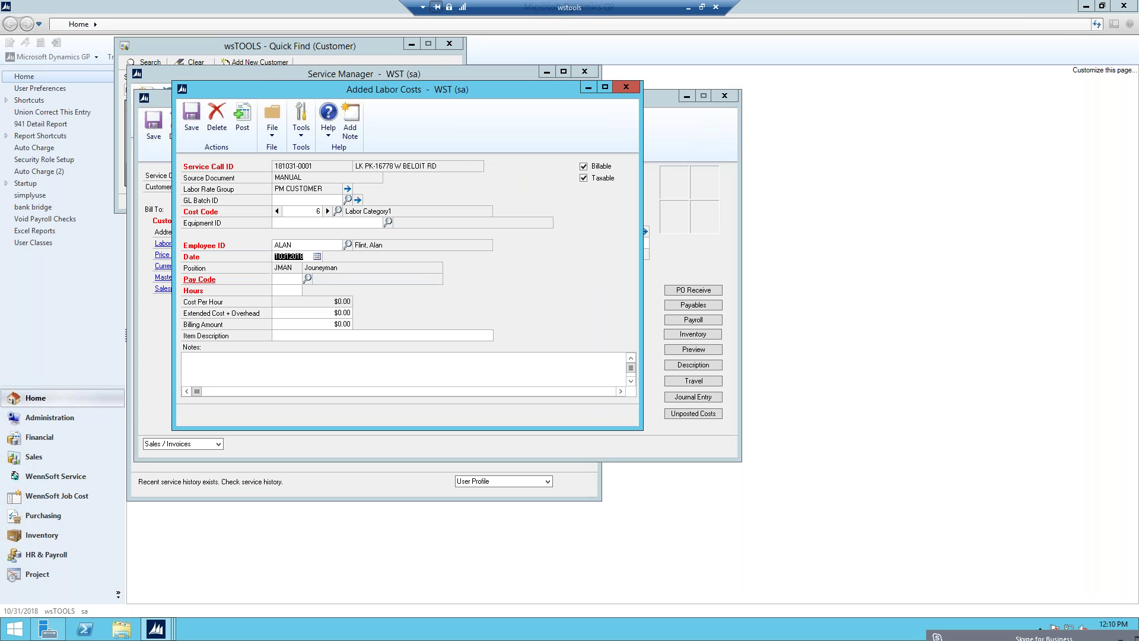
pyautogui.click(280, 281)
pyautogui.hotkey('ctrl', 'l')
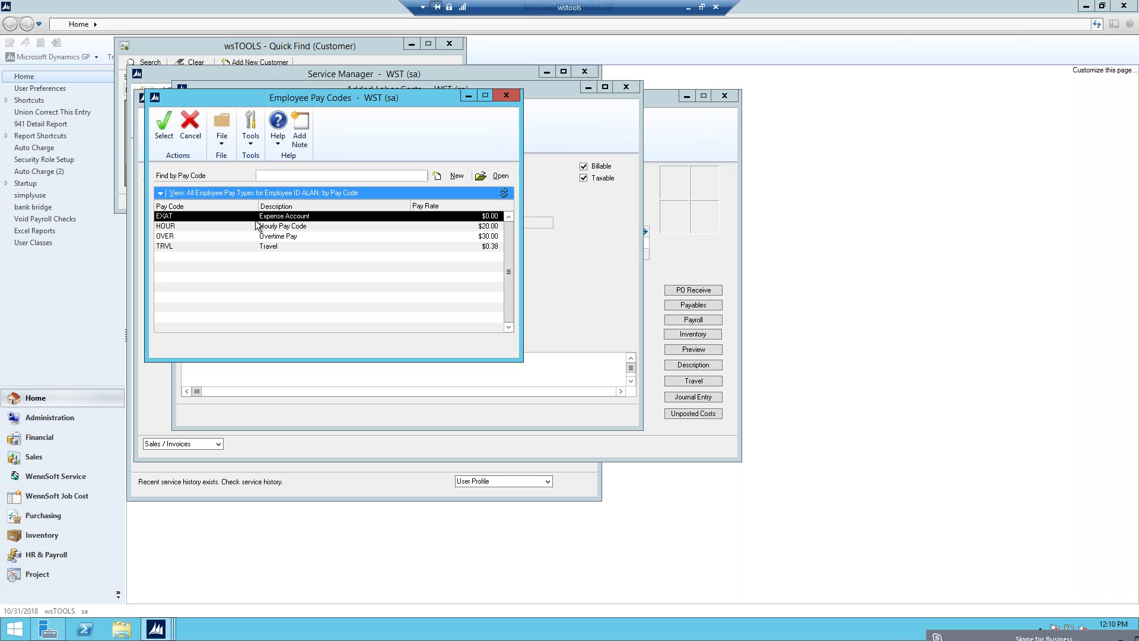
pyautogui.click(268, 228)
pyautogui.doubleClick(268, 229)
# Step: Set the labor hours to 8 and post the cost, skipping the posting journal and the customer billing notes
pyautogui.click(321, 313)
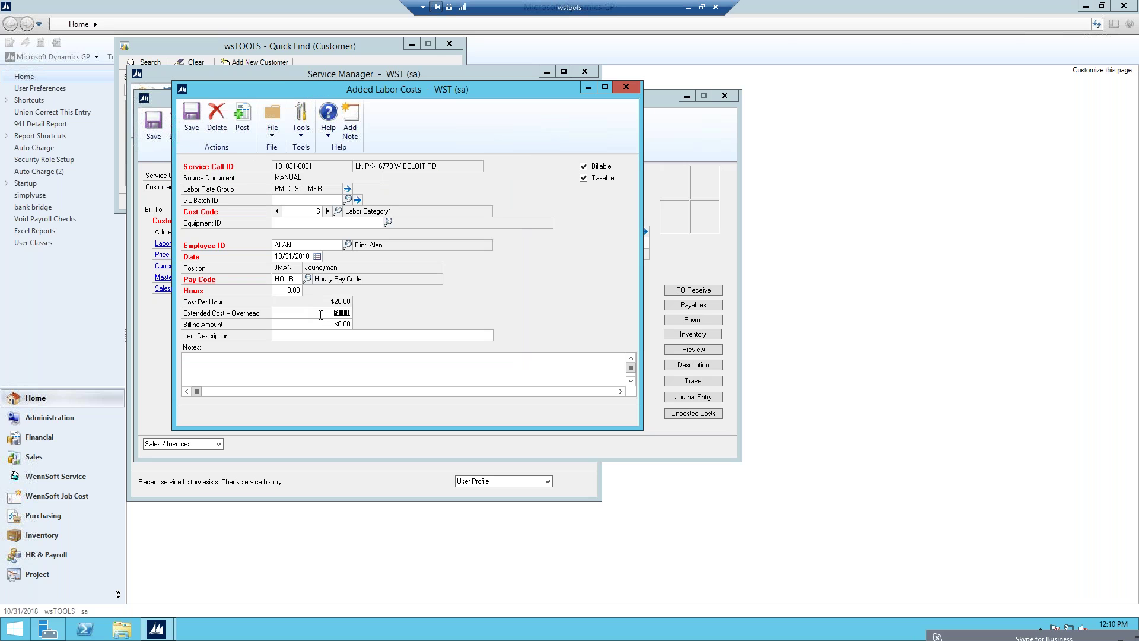
pyautogui.hotkey('shift', 'Tab')
pyautogui.write('8')
pyautogui.press('Tab')
pyautogui.click(242, 115)
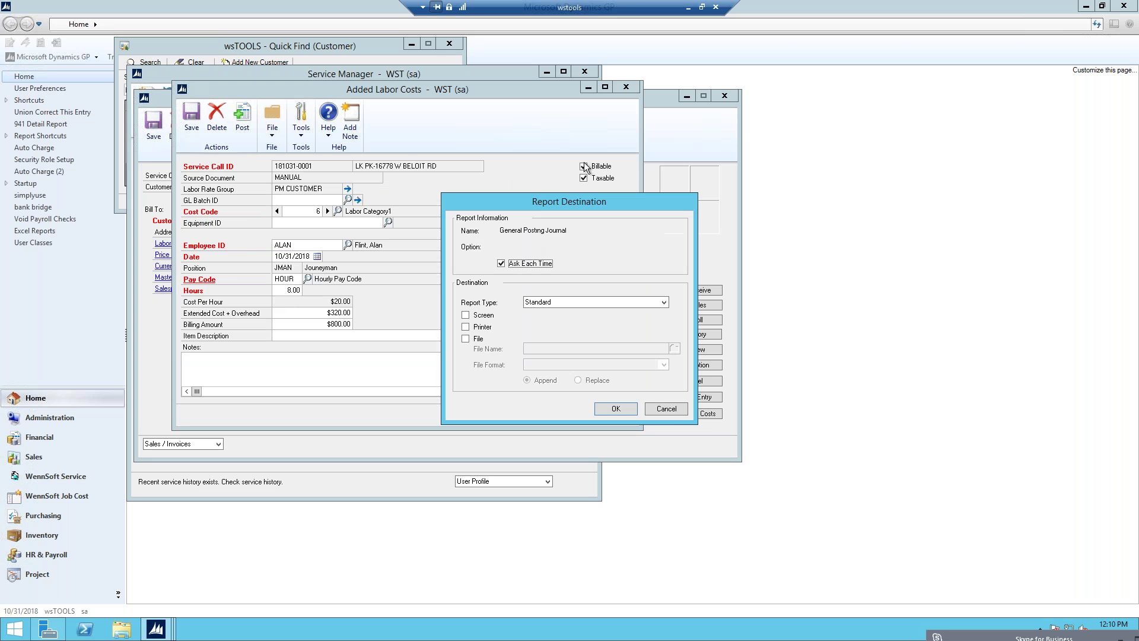
pyautogui.click(664, 408)
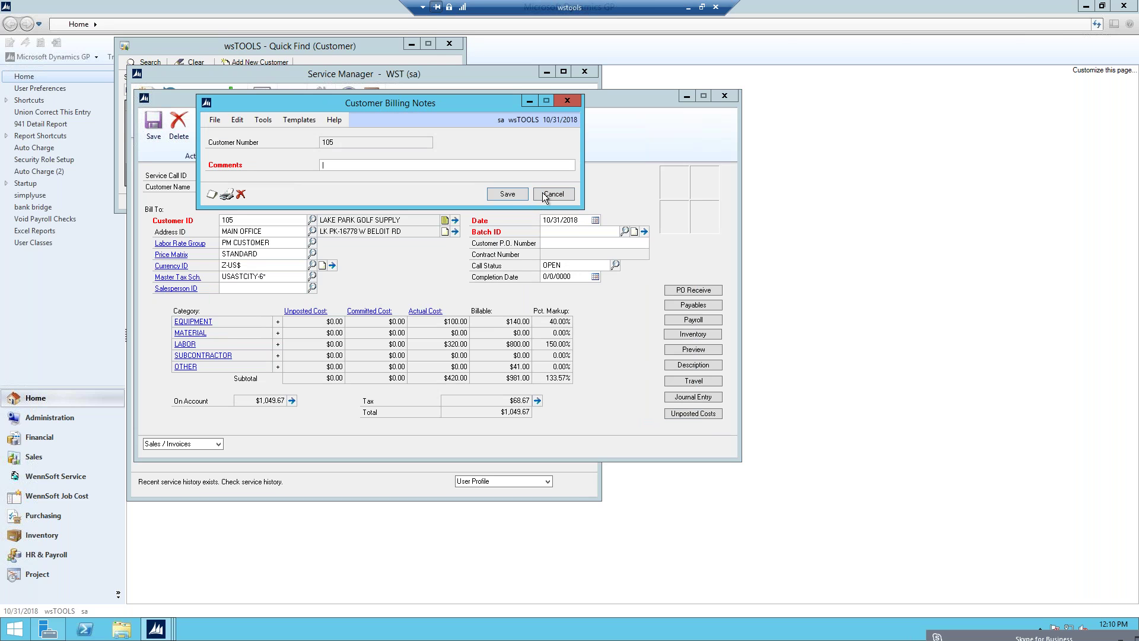
pyautogui.click(547, 193)
# Step: Set the invoice's call status to COMPLETE and add the AutoCharges to it
pyautogui.click(567, 265)
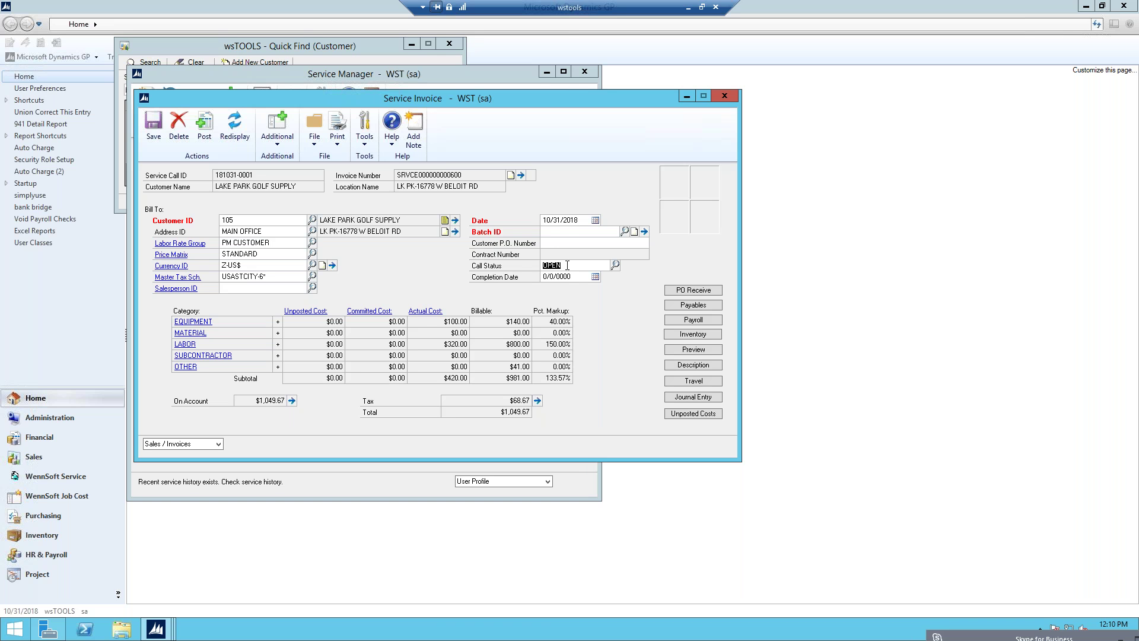
pyautogui.write('COMPLETE')
pyautogui.press('Tab')
pyautogui.doubleClick(318, 213)
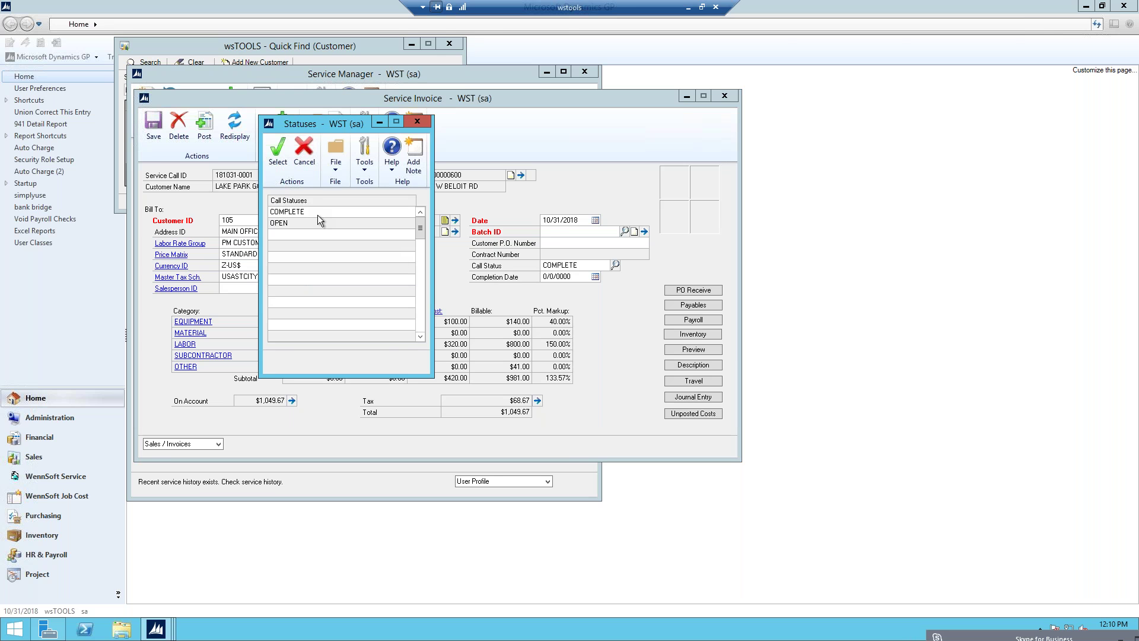
pyautogui.click(518, 350)
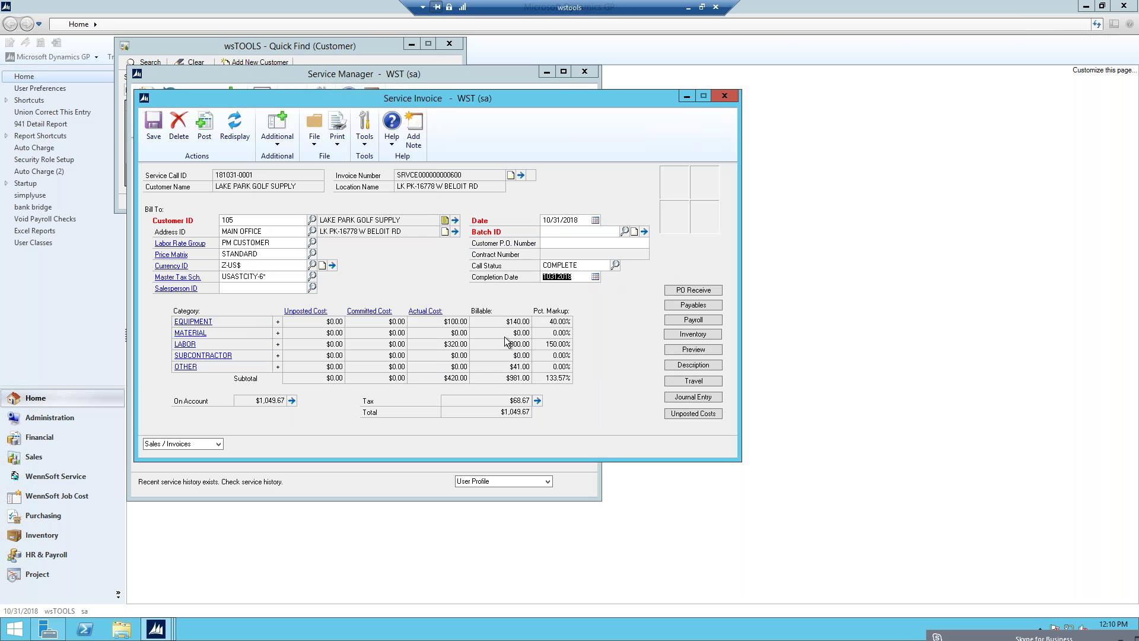
pyautogui.click(286, 141)
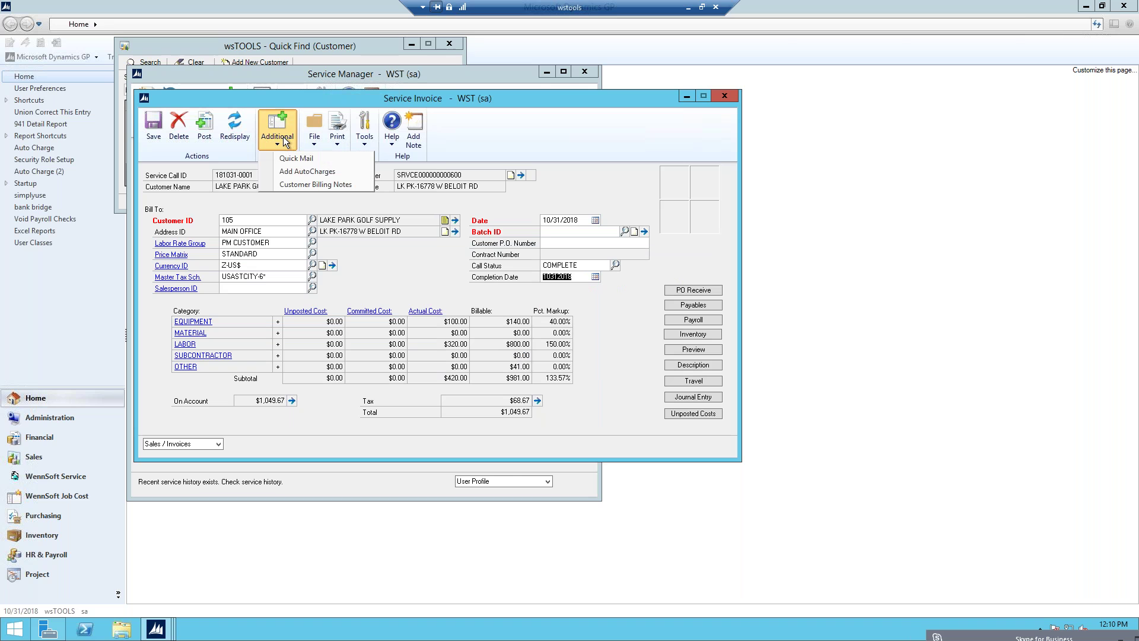
pyautogui.click(296, 172)
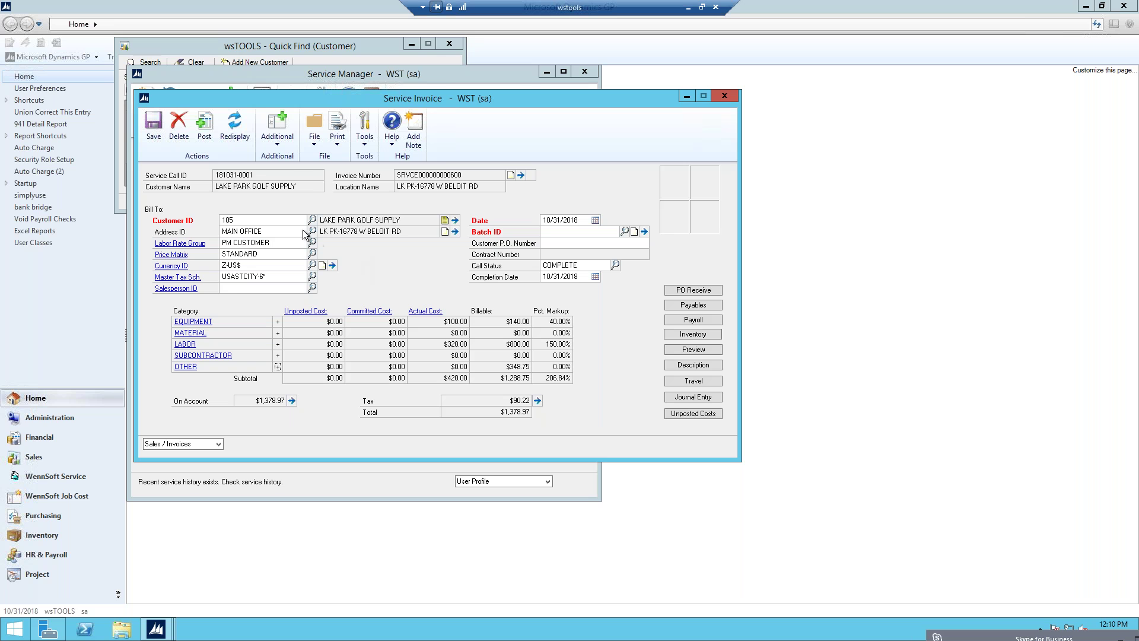
# Step: View the printable report of the service invoice and close it
pyautogui.click(337, 134)
pyautogui.click(347, 155)
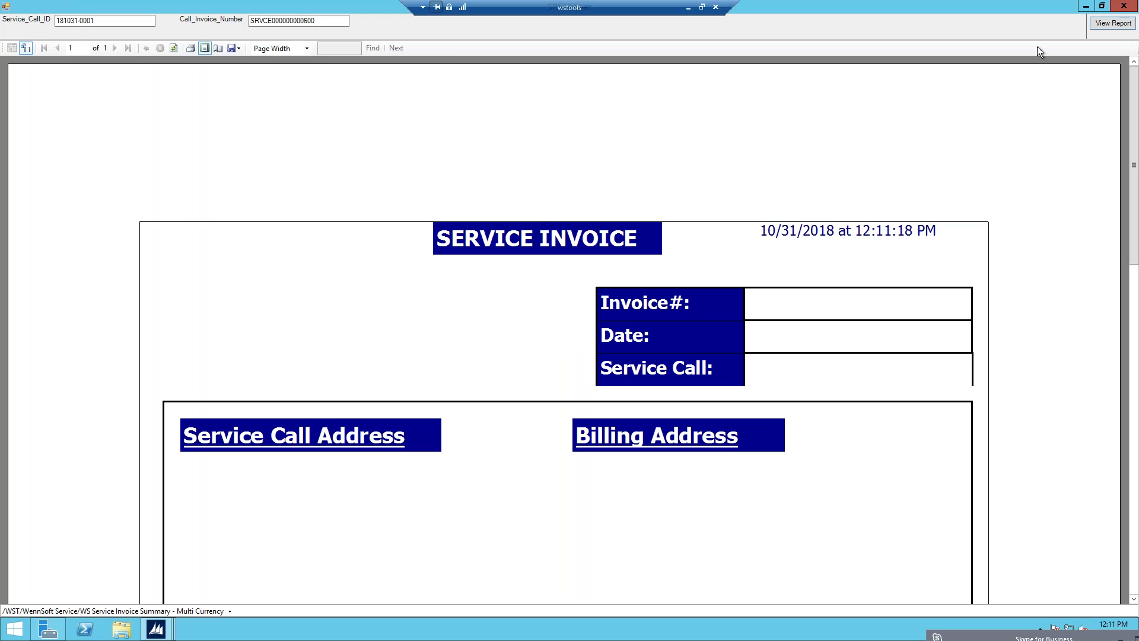
pyautogui.hotkey('alt', 'F4')
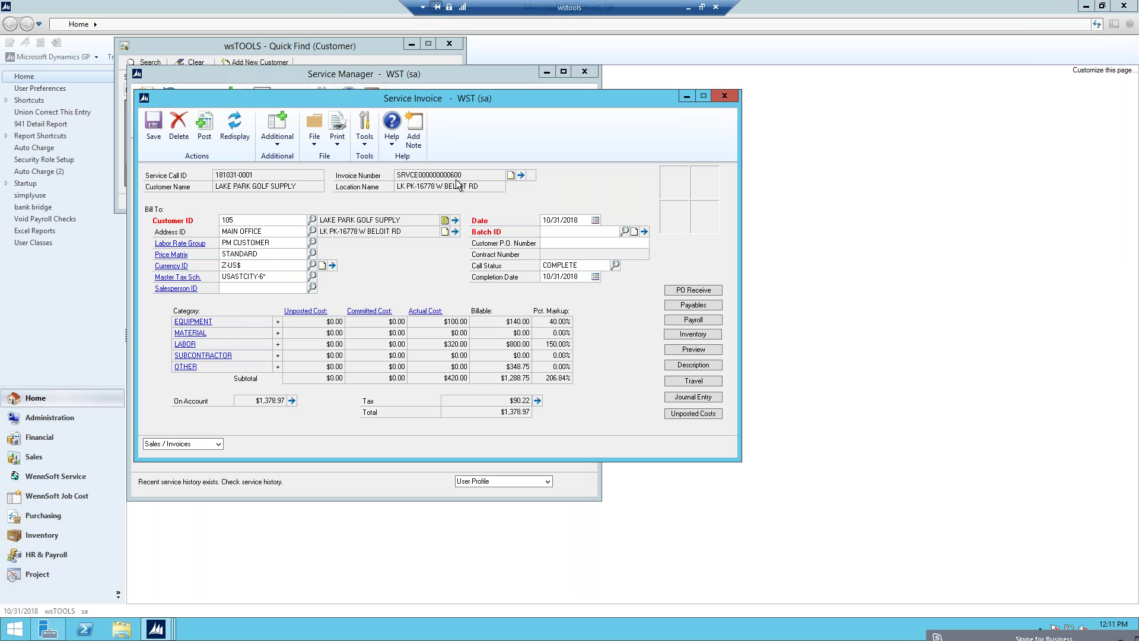
# Step: Post the service invoice without printing its posting journals and close the service call and customer windows
pyautogui.click(203, 127)
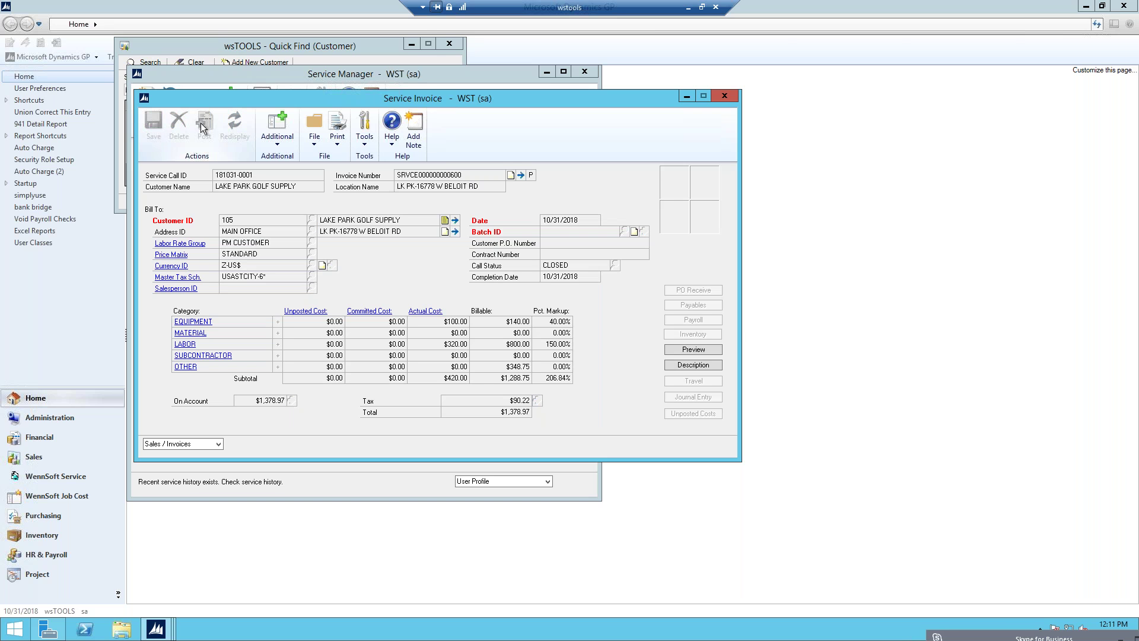
pyautogui.click(727, 95)
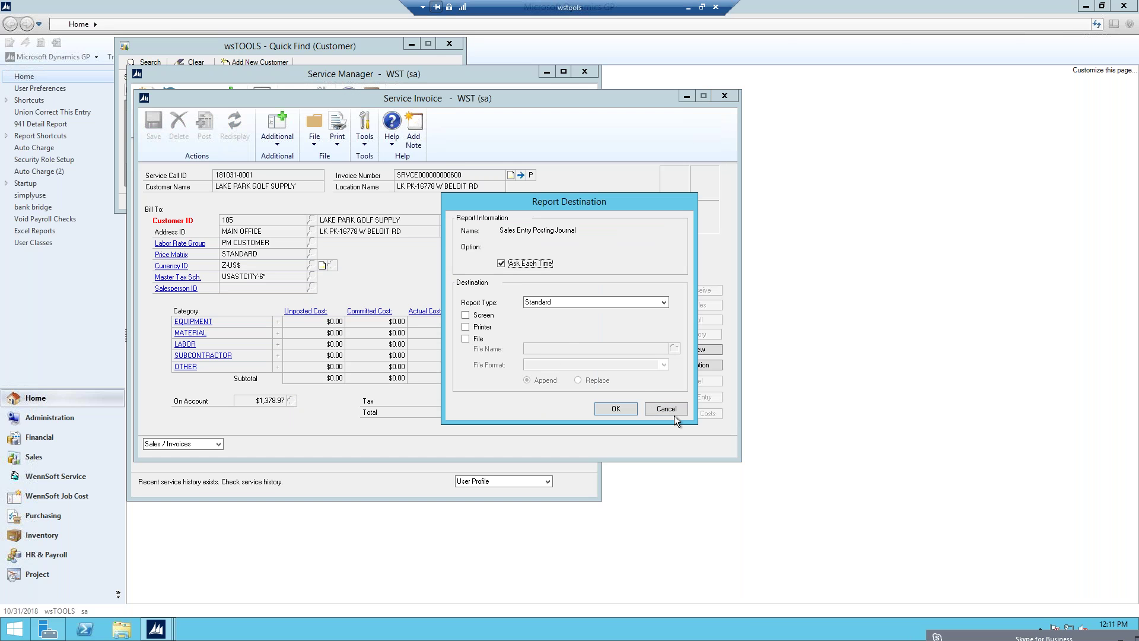
pyautogui.click(674, 409)
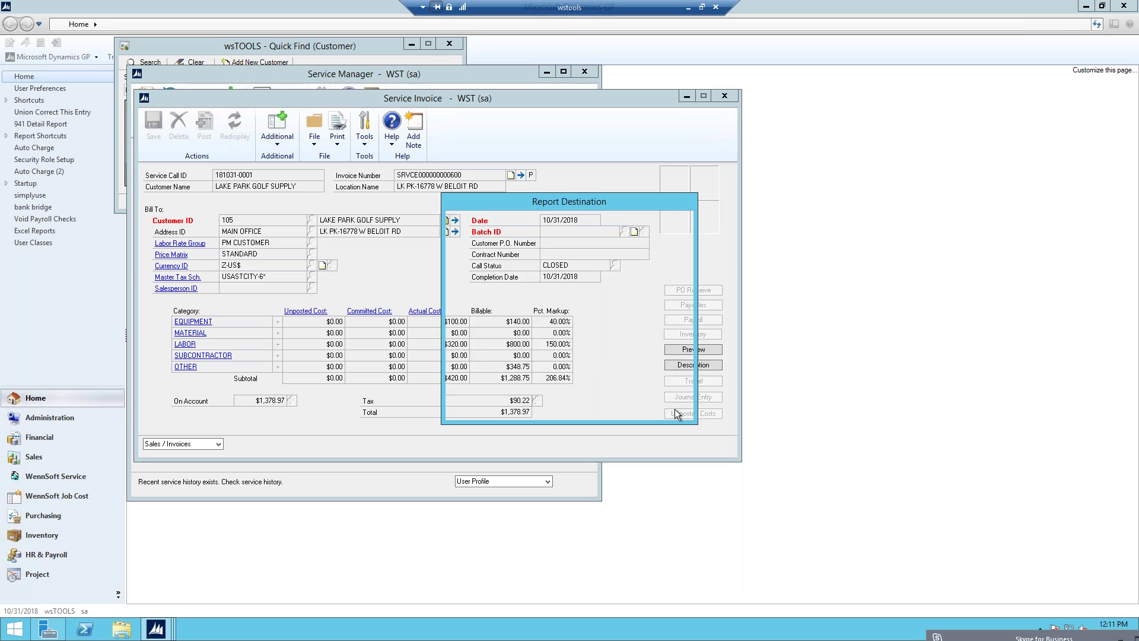
pyautogui.click(675, 409)
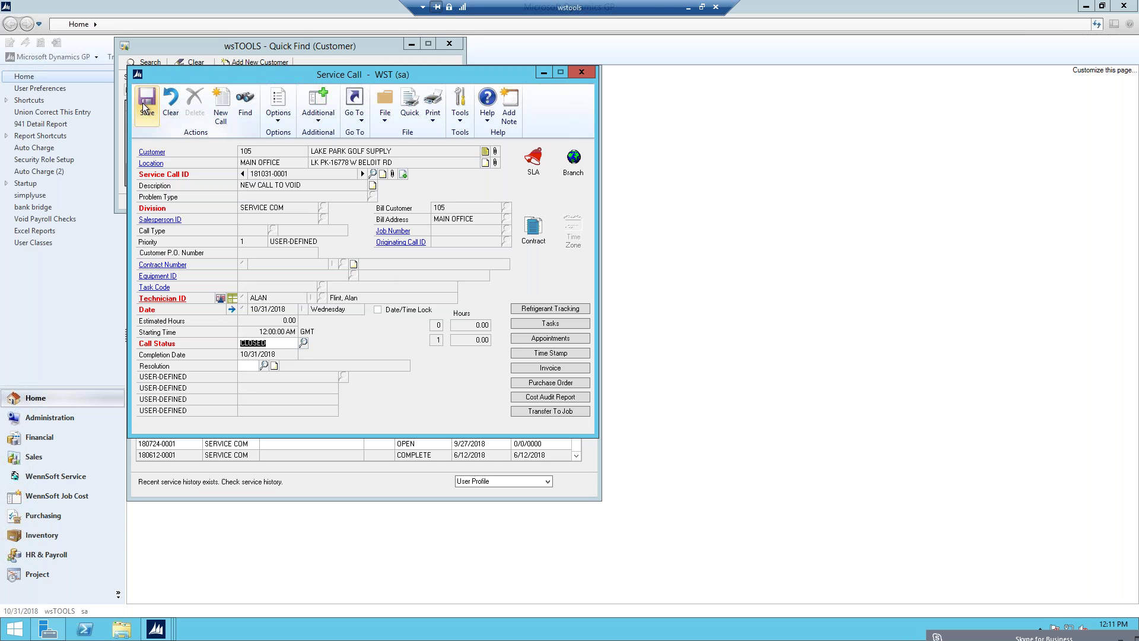
pyautogui.click(578, 73)
pyautogui.click(538, 77)
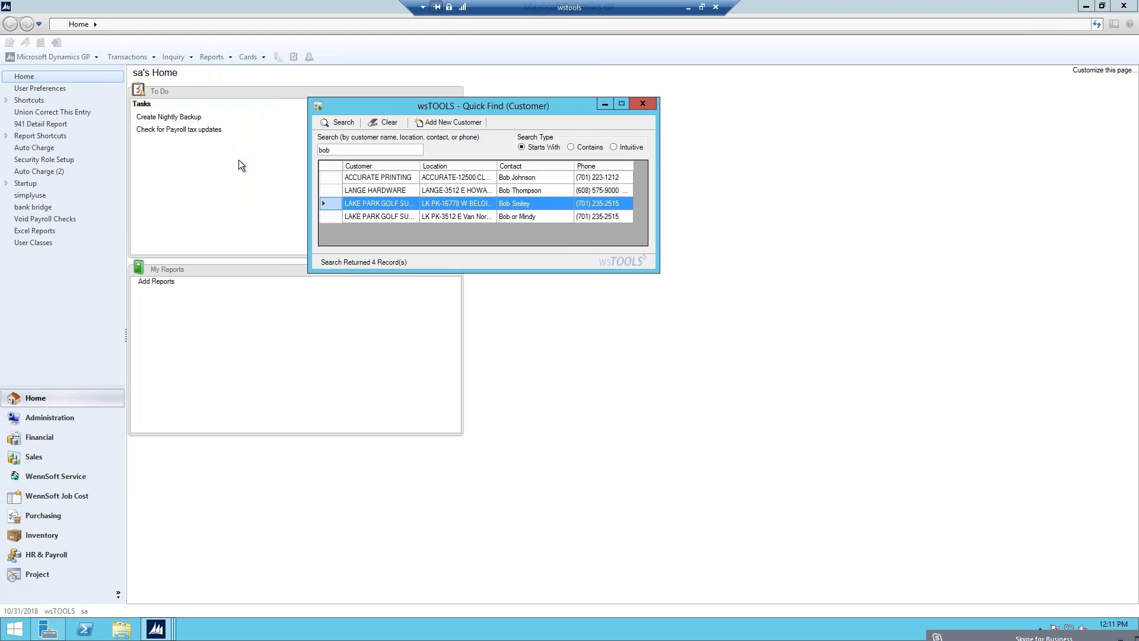
# Step: Search for 600 in the Quick Find for invoices and open the matching posted service invoice
pyautogui.click(238, 159)
pyautogui.hotkey('ctrl', 'i')
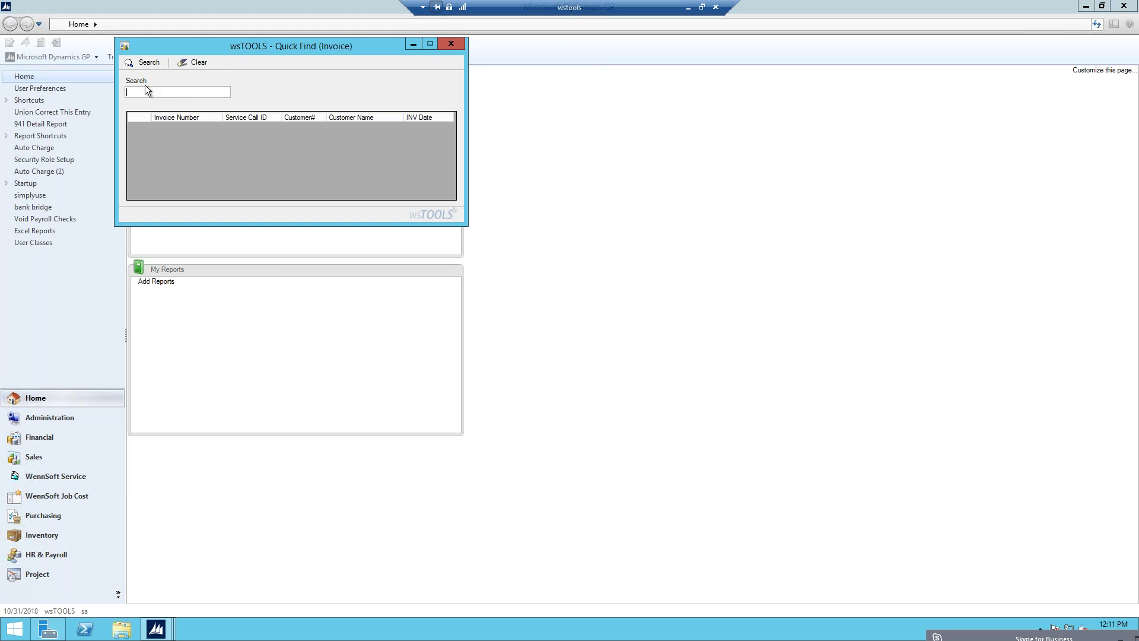
pyautogui.write('600')
pyautogui.press('Return')
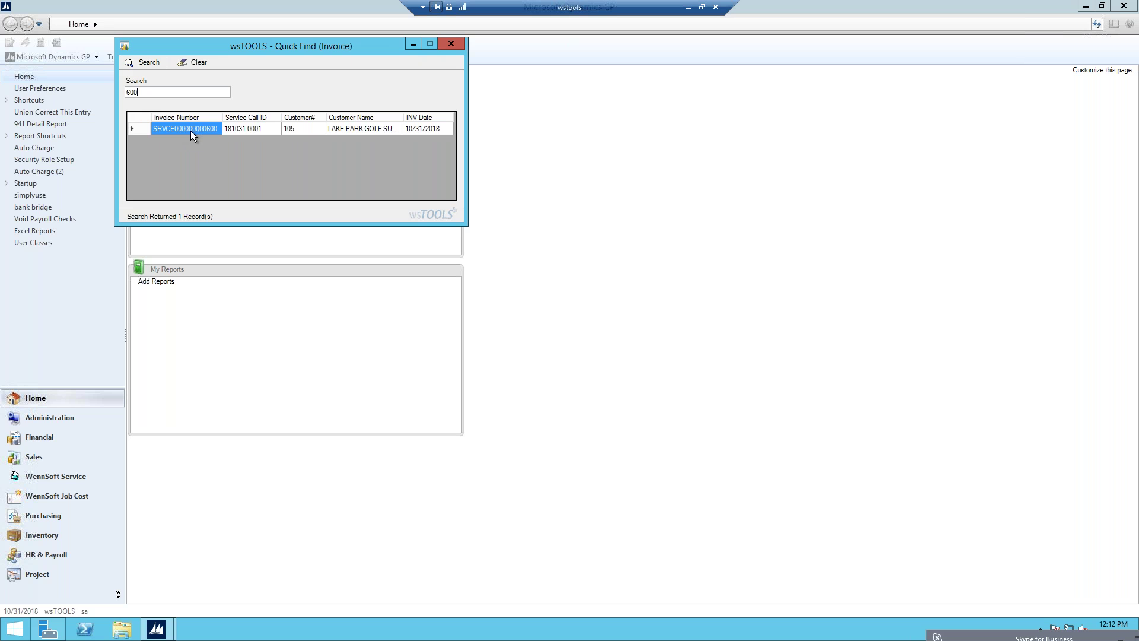
pyautogui.doubleClick(137, 127)
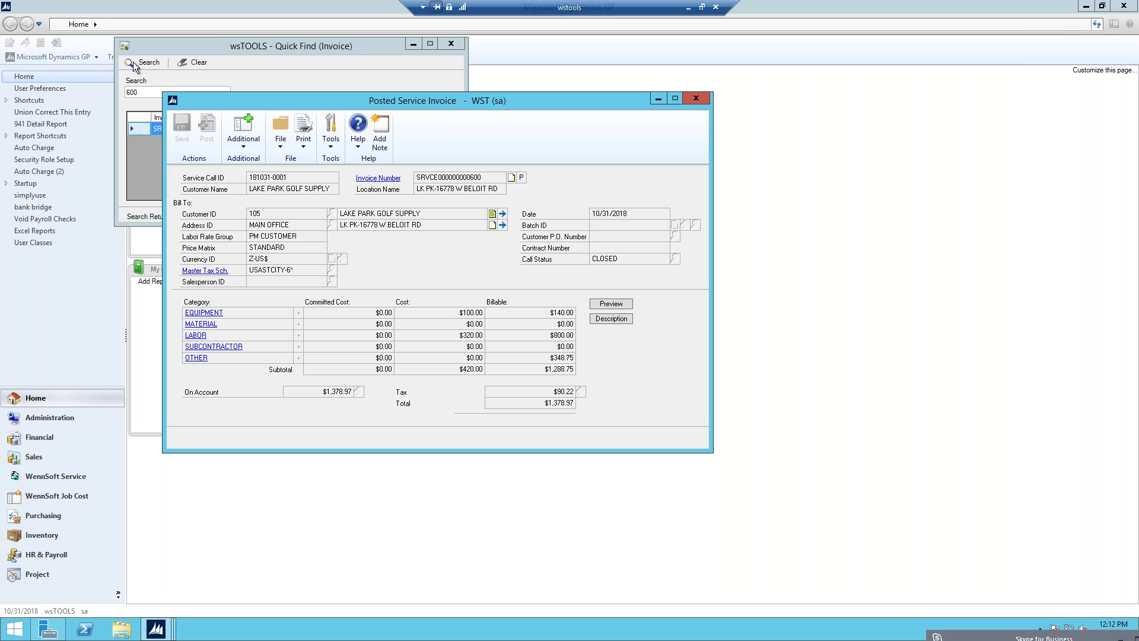
# Step: Check the print options of the posted service invoice, and close it together with the invoice search
pyautogui.click(302, 127)
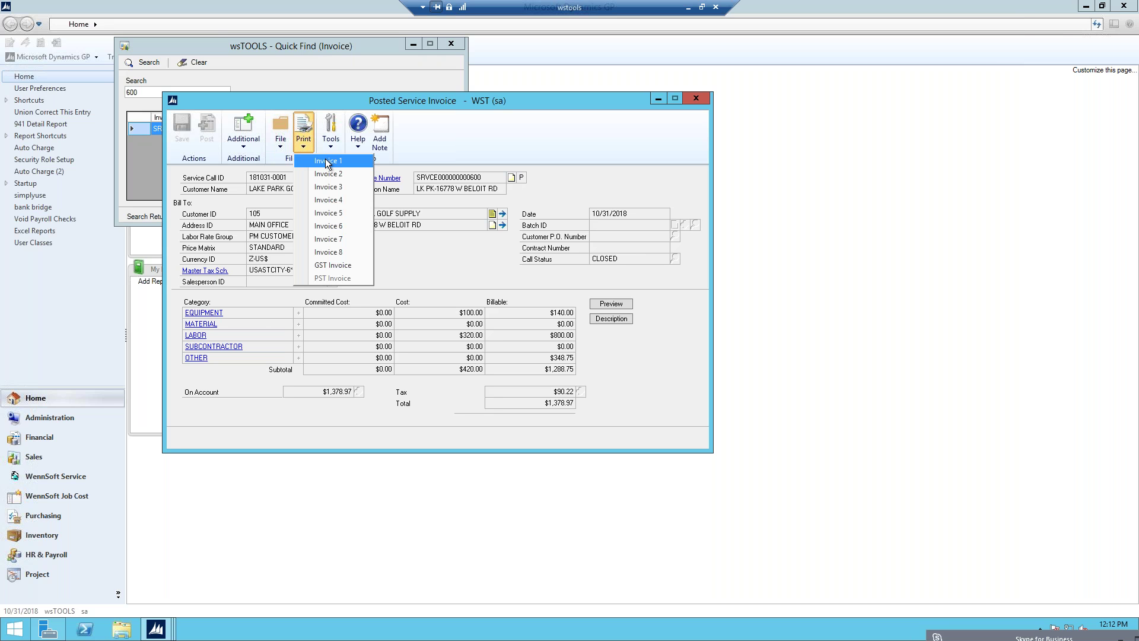
pyautogui.click(706, 97)
pyautogui.click(706, 98)
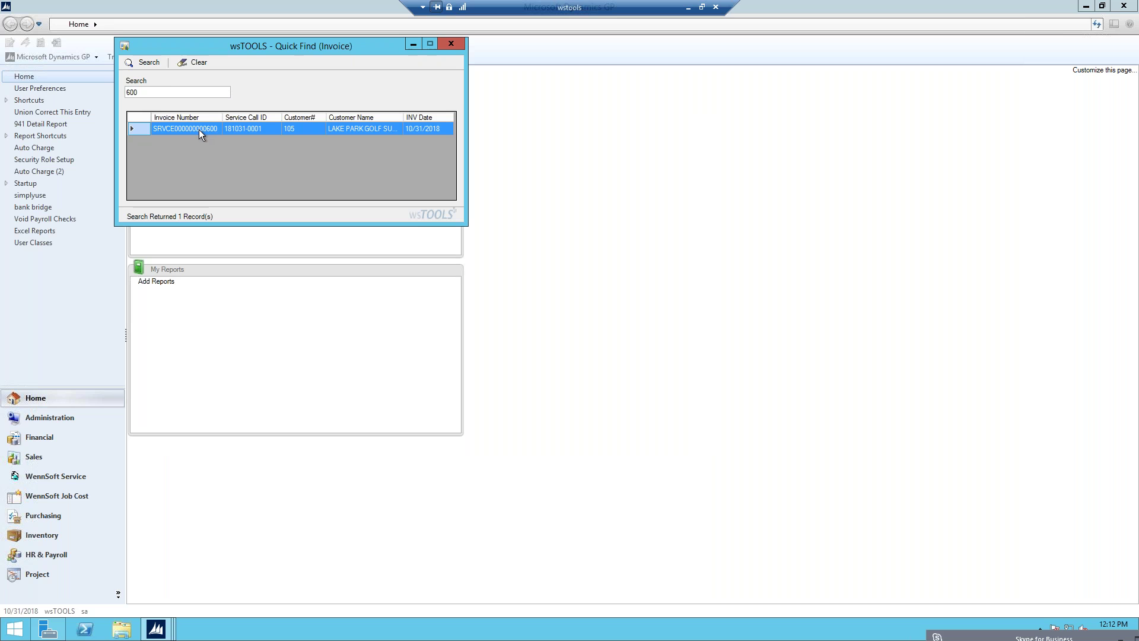
pyautogui.click(451, 44)
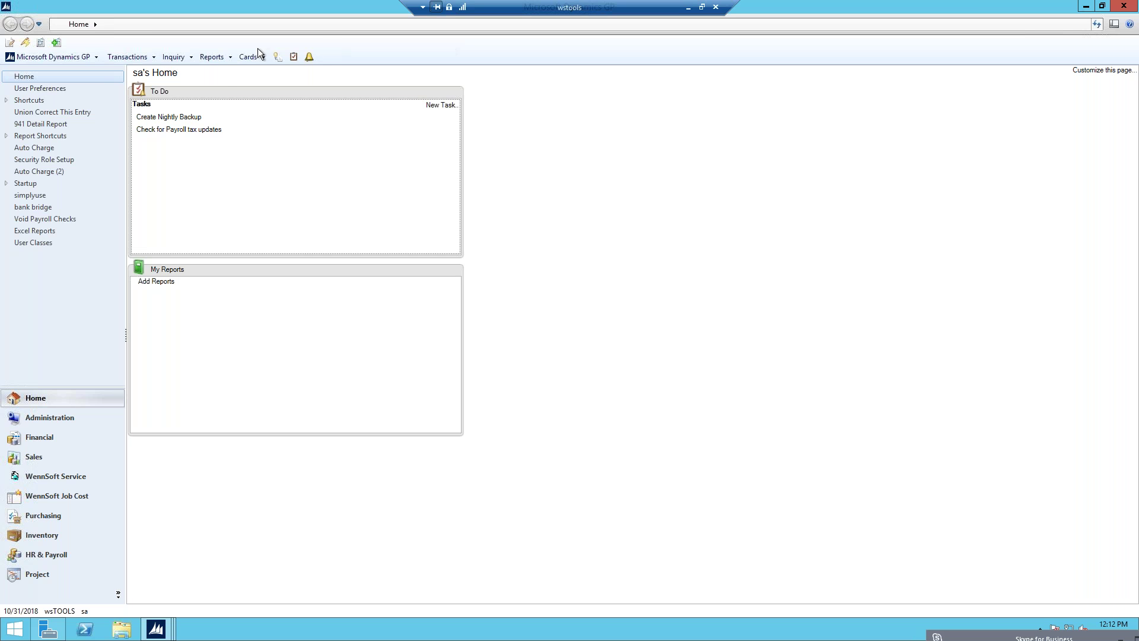
# Step: Open the maintenance window for posted receivables transactions in the Sales series
pyautogui.click(117, 58)
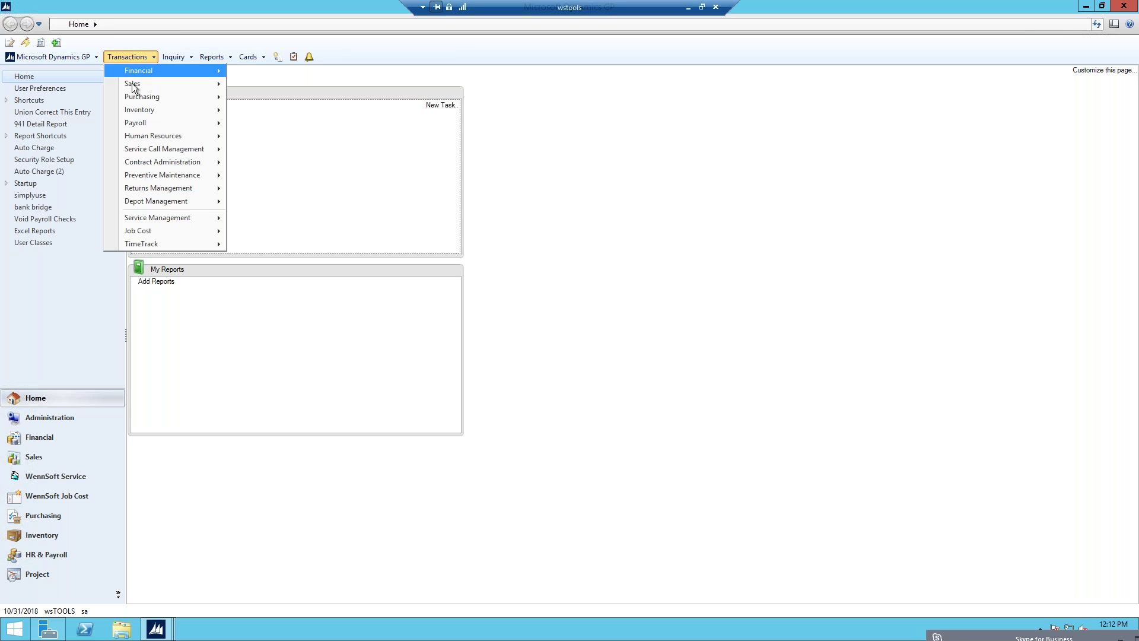
pyautogui.moveTo(132, 87)
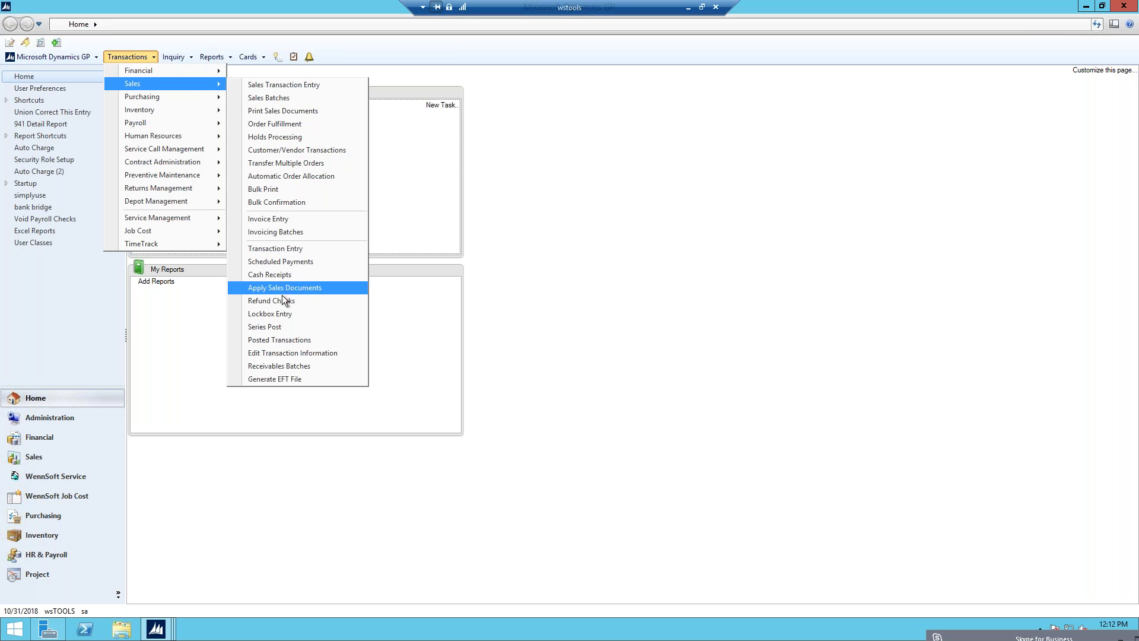
pyautogui.click(279, 340)
pyautogui.write('aaron')
pyautogui.press('BackSpace')
pyautogui.press('BackSpace')
pyautogui.press('BackSpace')
pyautogui.press('BackSpace')
pyautogui.press('BackSpace')
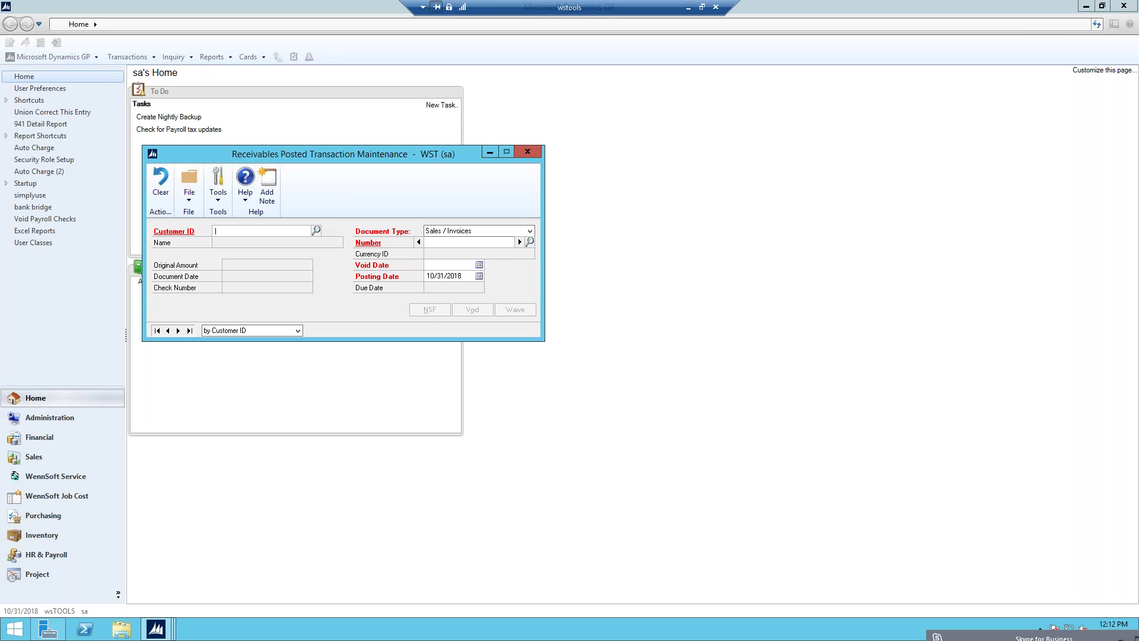
# Step: Load Lake Park Golf Supply's posted Service / Repairs document ending in 600 into the receivables maintenance window
pyautogui.write('105')
pyautogui.press('Tab')
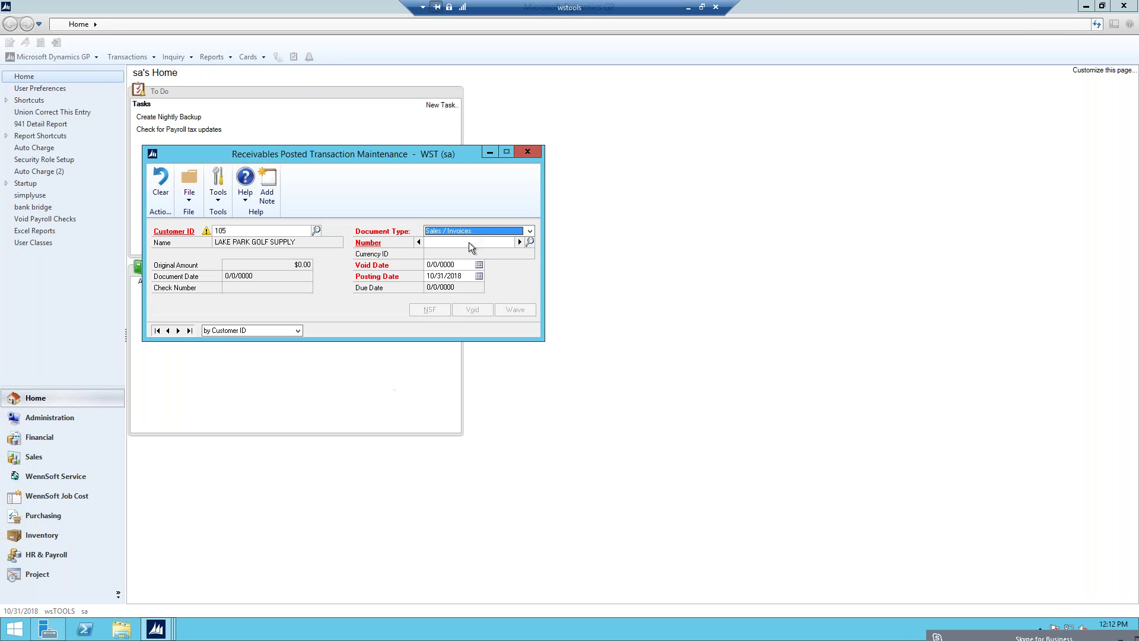
pyautogui.click(464, 230)
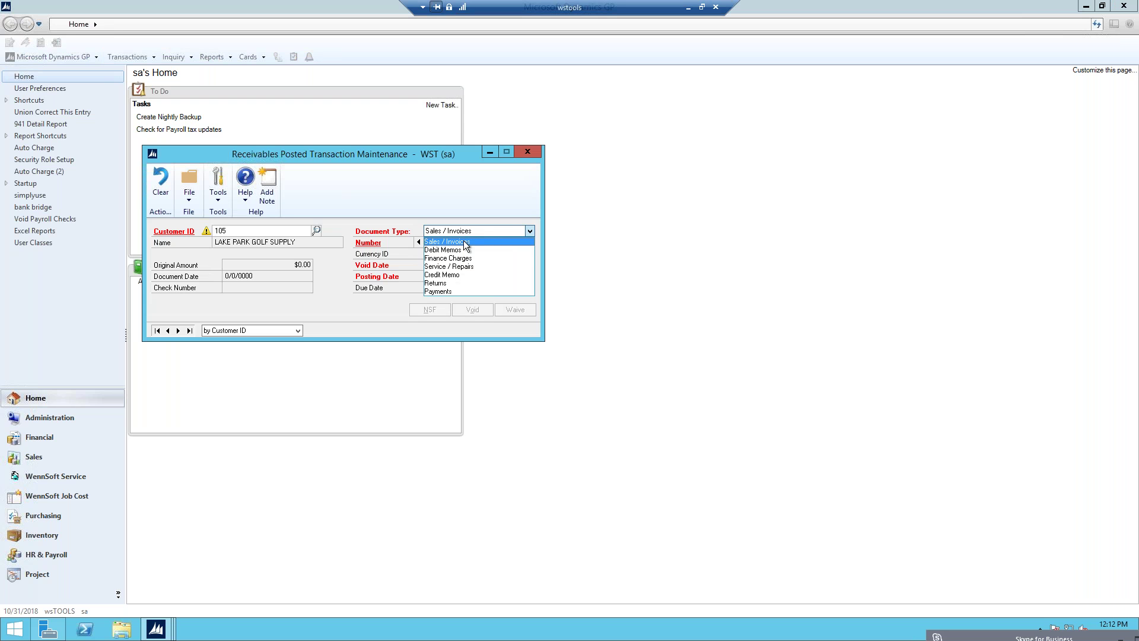
pyautogui.click(463, 267)
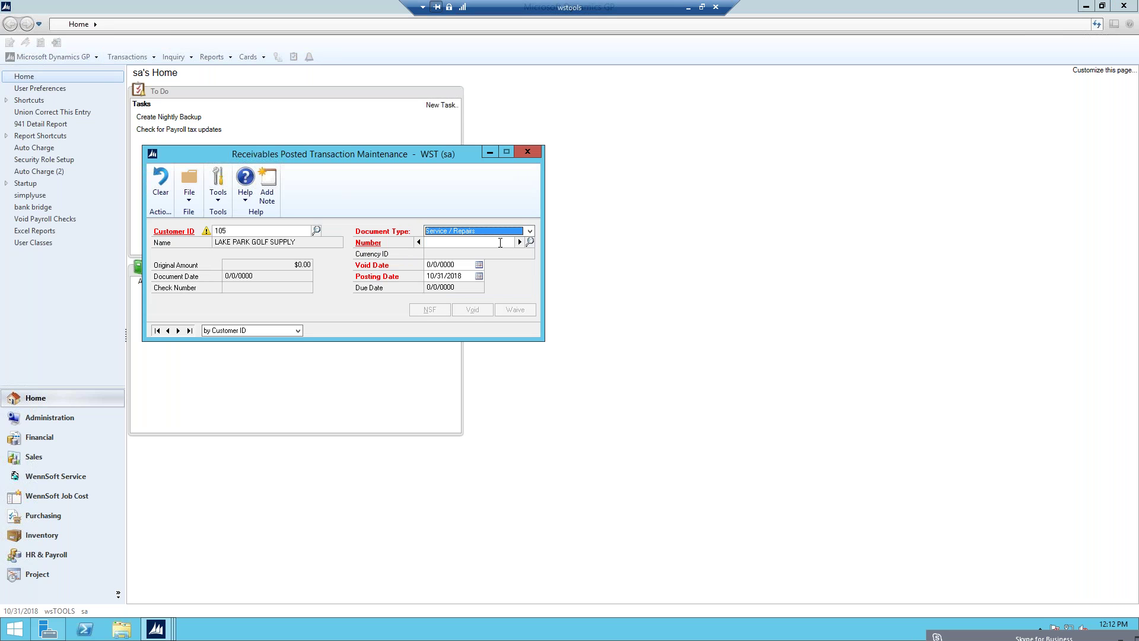
pyautogui.click(531, 242)
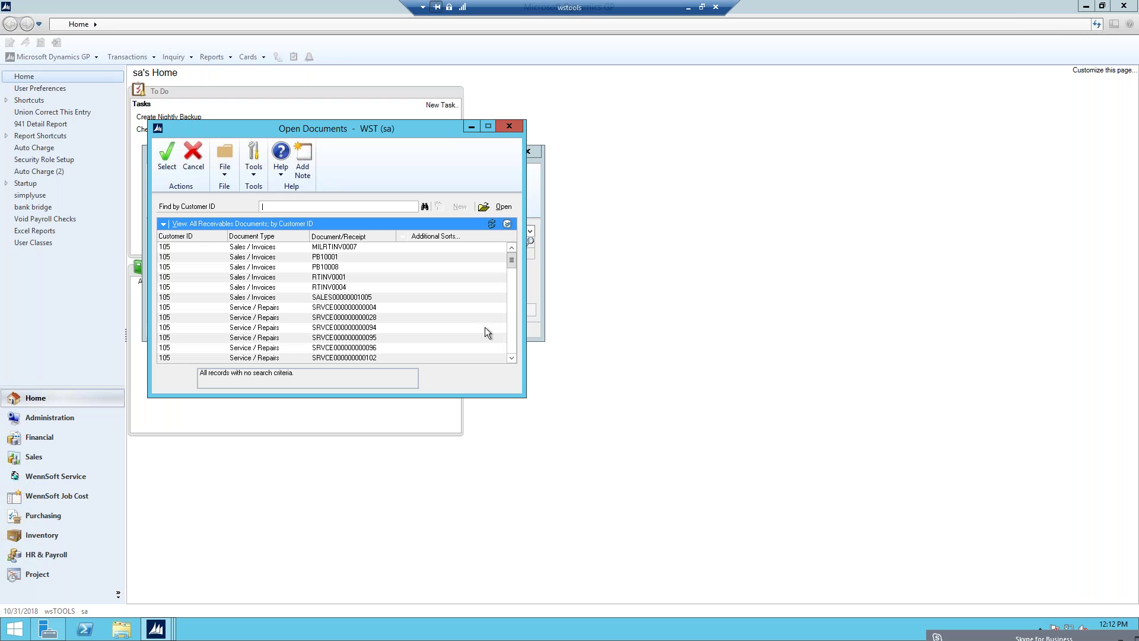
pyautogui.scroll(-5, 513, 344)
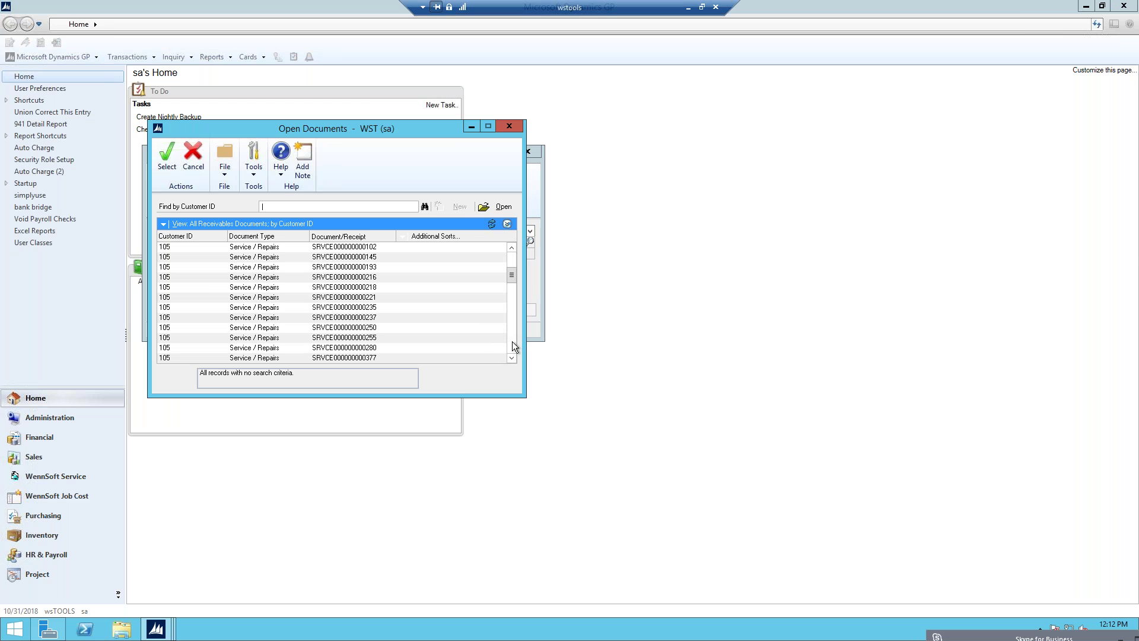
pyautogui.scroll(-3, 513, 349)
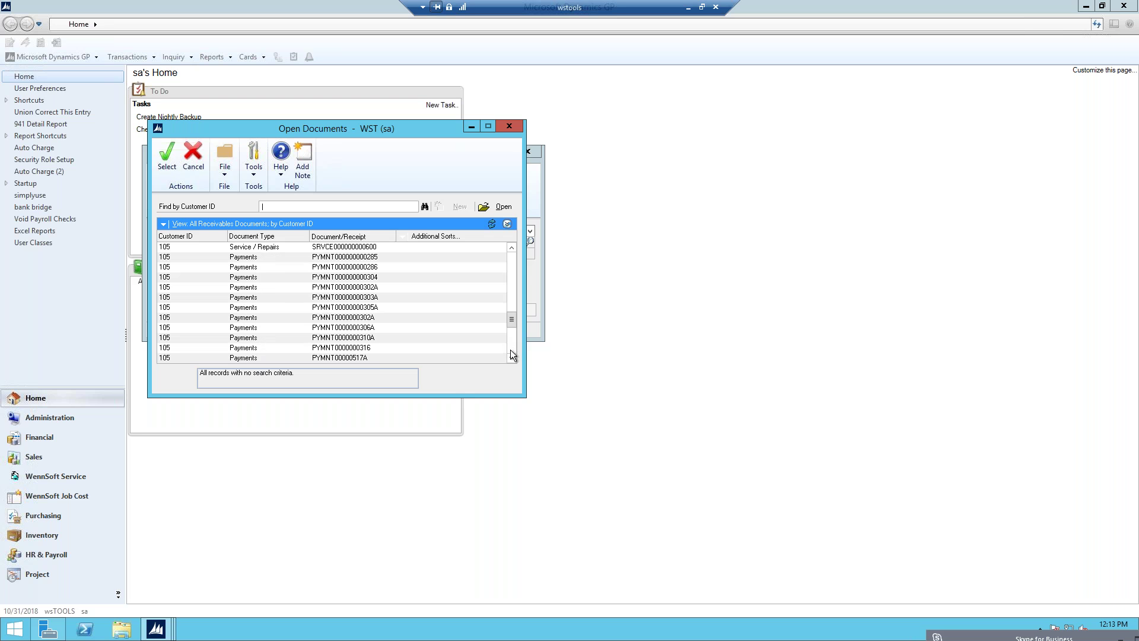
pyautogui.click(373, 247)
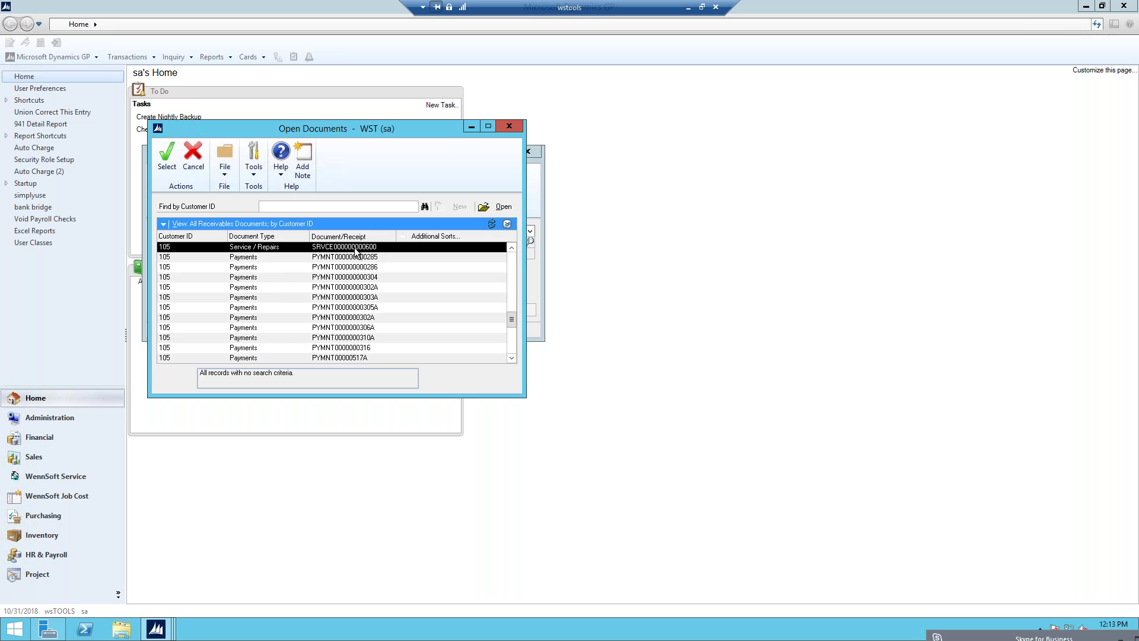
pyautogui.doubleClick(364, 247)
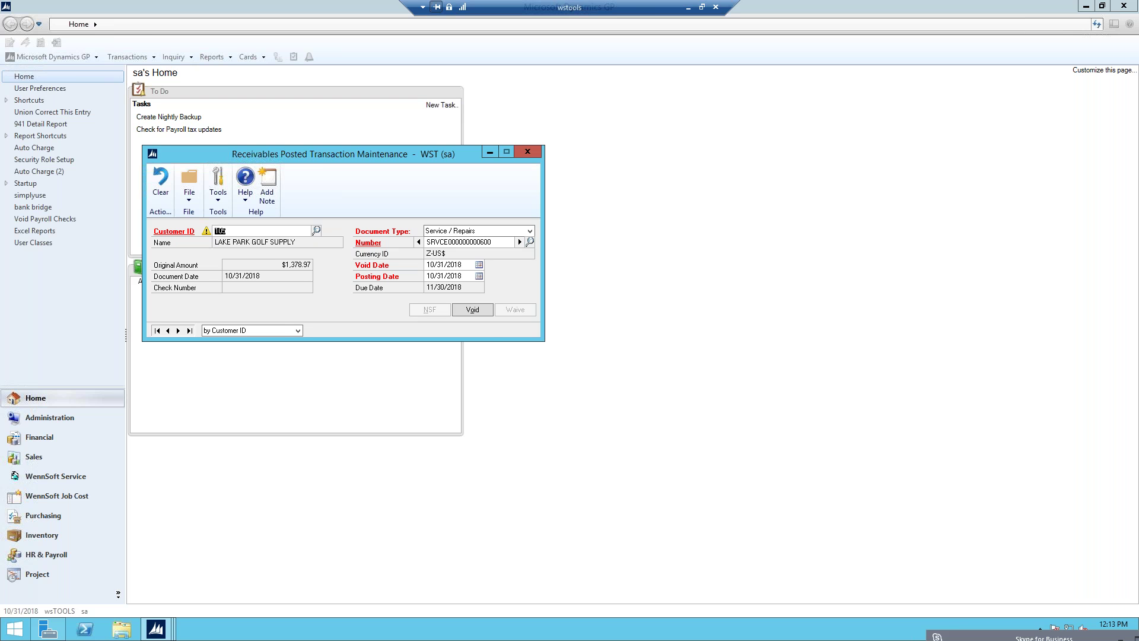
# Step: Void the loaded service invoice and choose to re-invoice its service call now
pyautogui.click(476, 313)
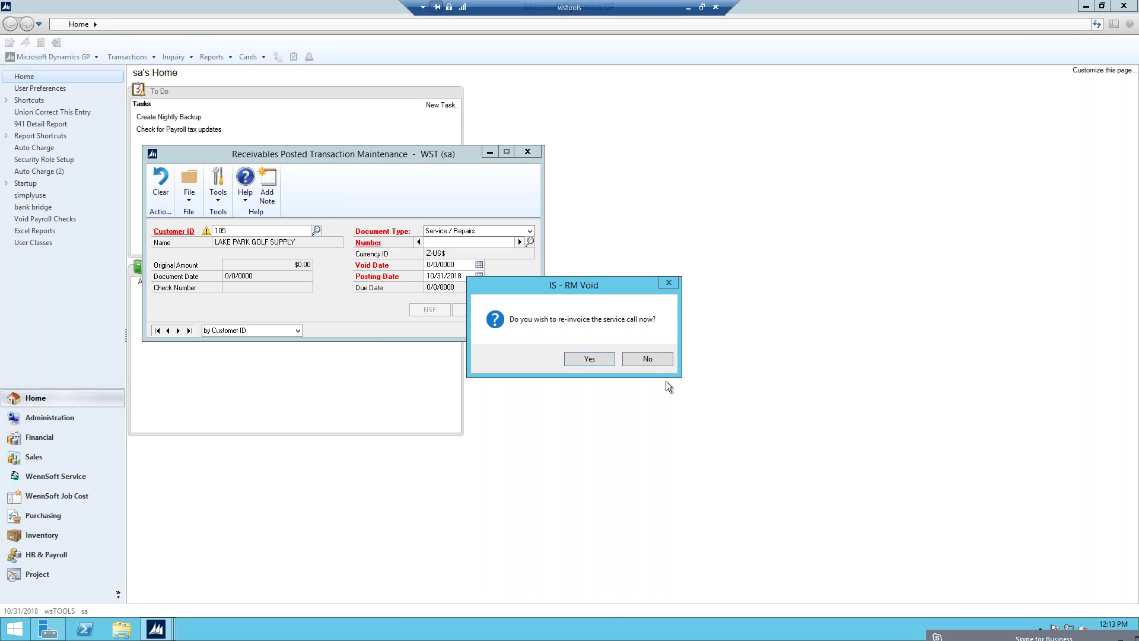
pyautogui.click(588, 360)
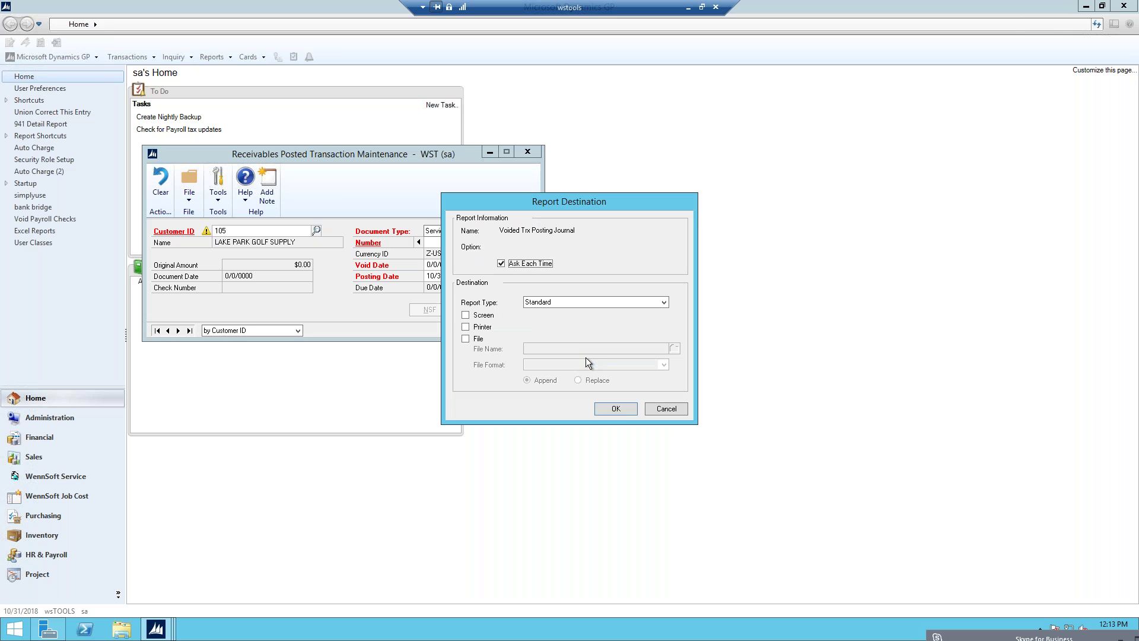
# Step: Output the Voided Trx Posting Journal to the screen, skip the remaining reports, and review the journal's full-width ledger distributions before closing it
pyautogui.click(466, 315)
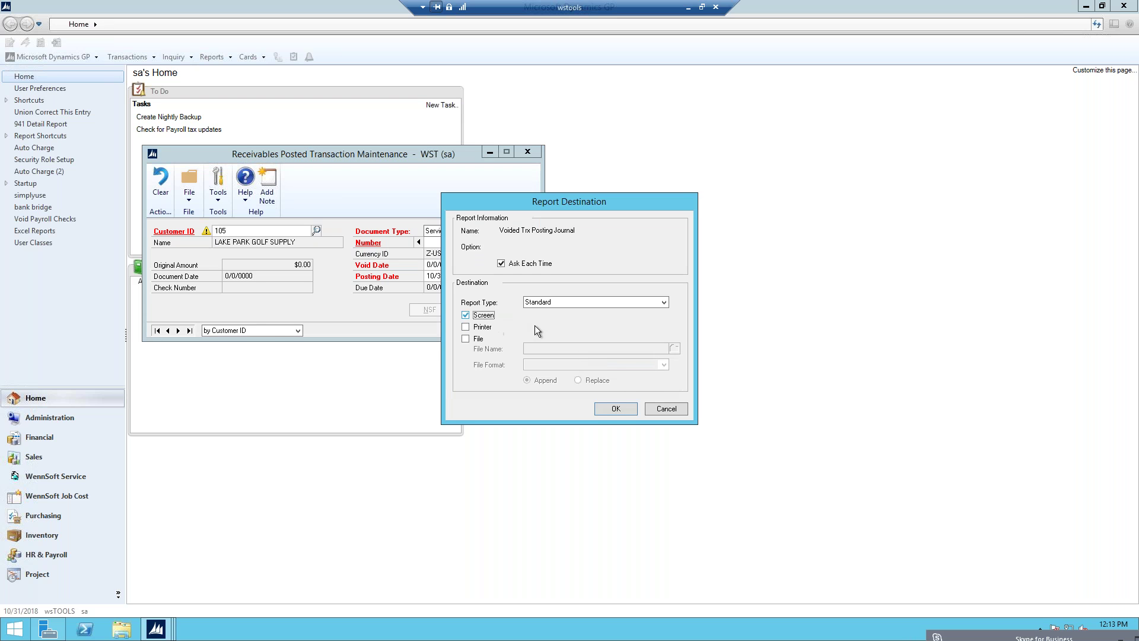
pyautogui.click(615, 409)
pyautogui.click(683, 408)
pyautogui.click(682, 409)
pyautogui.click(682, 408)
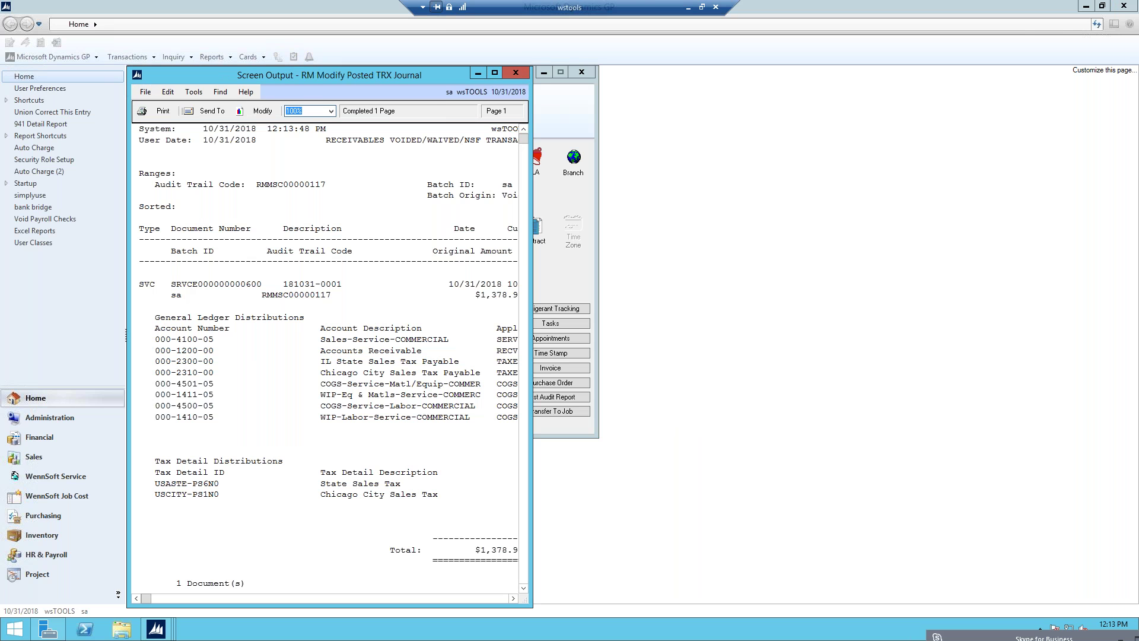
pyautogui.moveTo(530, 264); pyautogui.dragTo(928, 243)
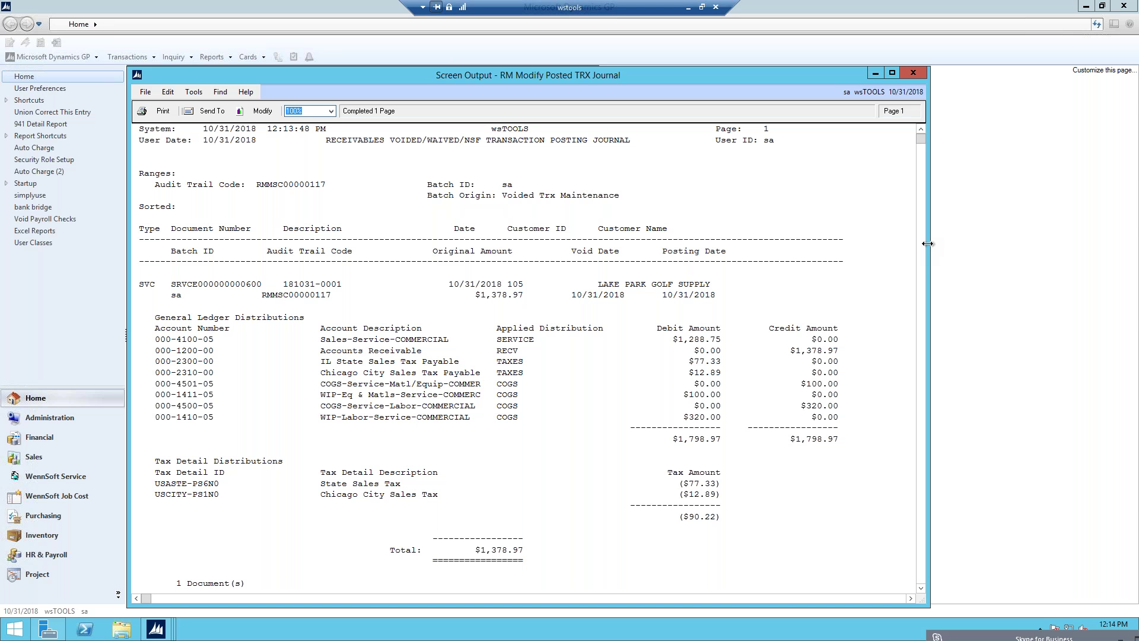
pyautogui.click(913, 72)
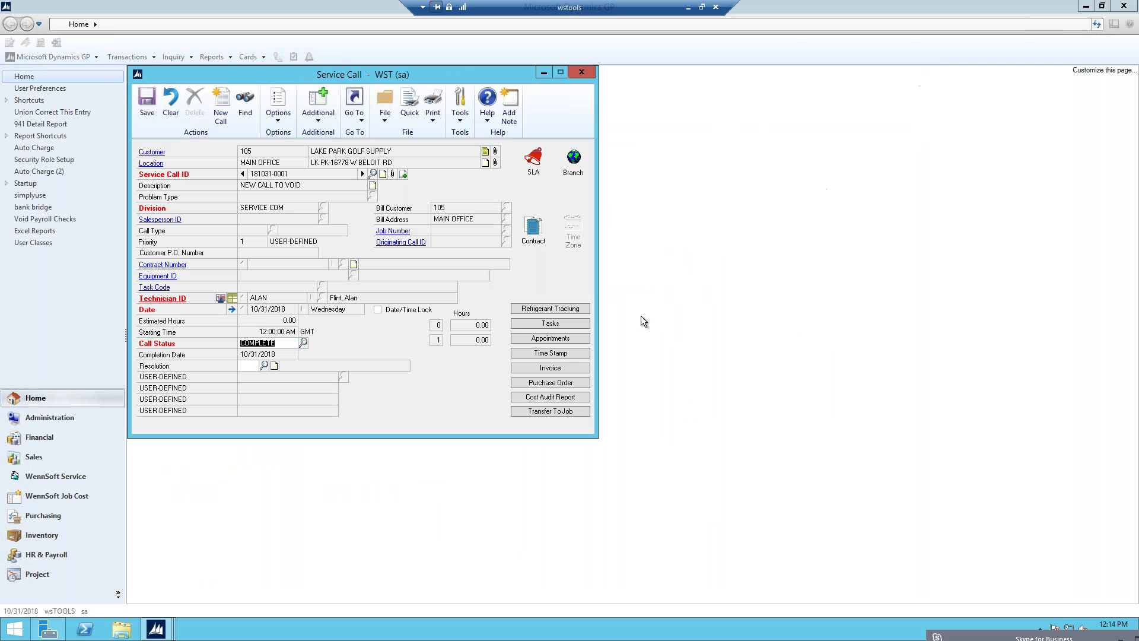
# Step: Create a new invoice for the service call and check the cost lines in its Equipment category
pyautogui.click(553, 368)
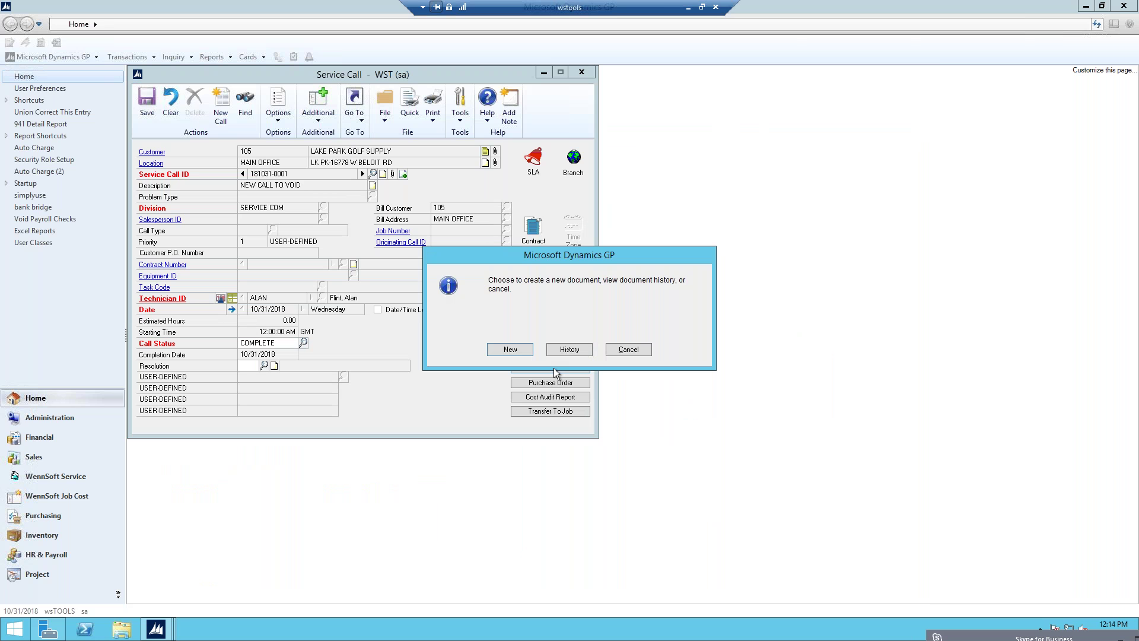
pyautogui.click(503, 350)
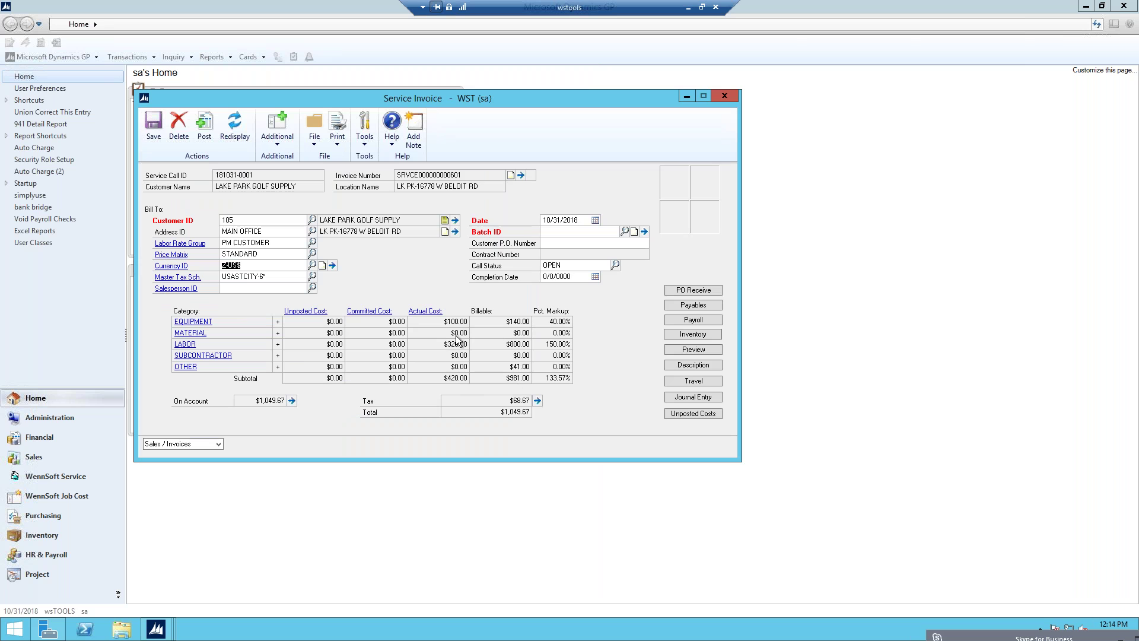
pyautogui.click(191, 323)
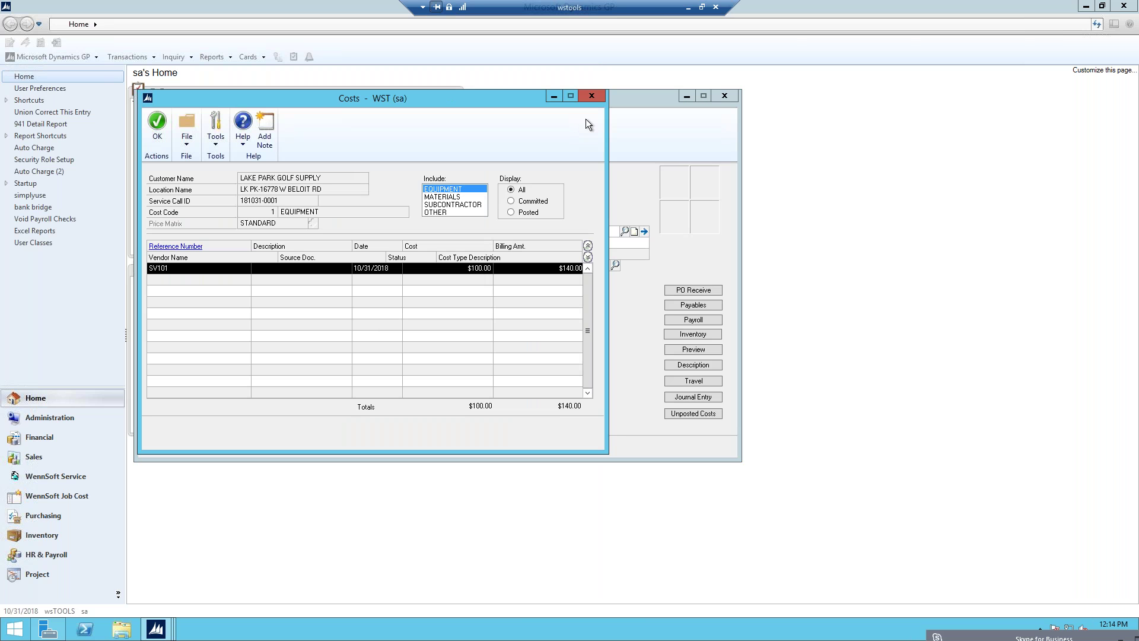
pyautogui.click(592, 97)
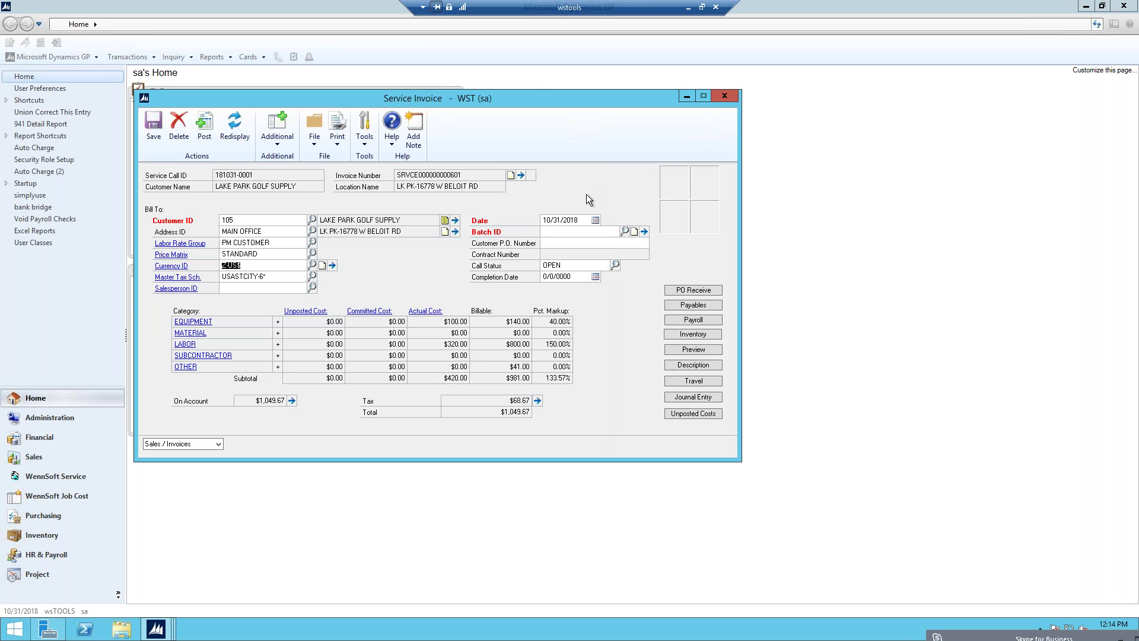
# Step: Open the voided invoice from the call's cost transaction list and read its description with the original amounts
pyautogui.click(521, 175)
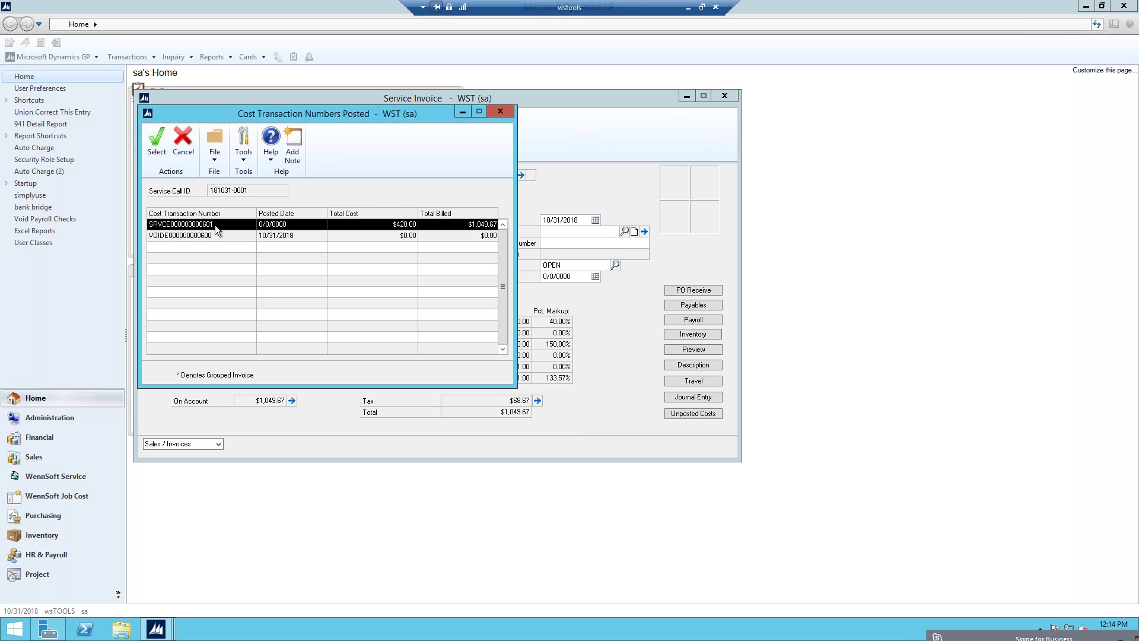
pyautogui.click(211, 236)
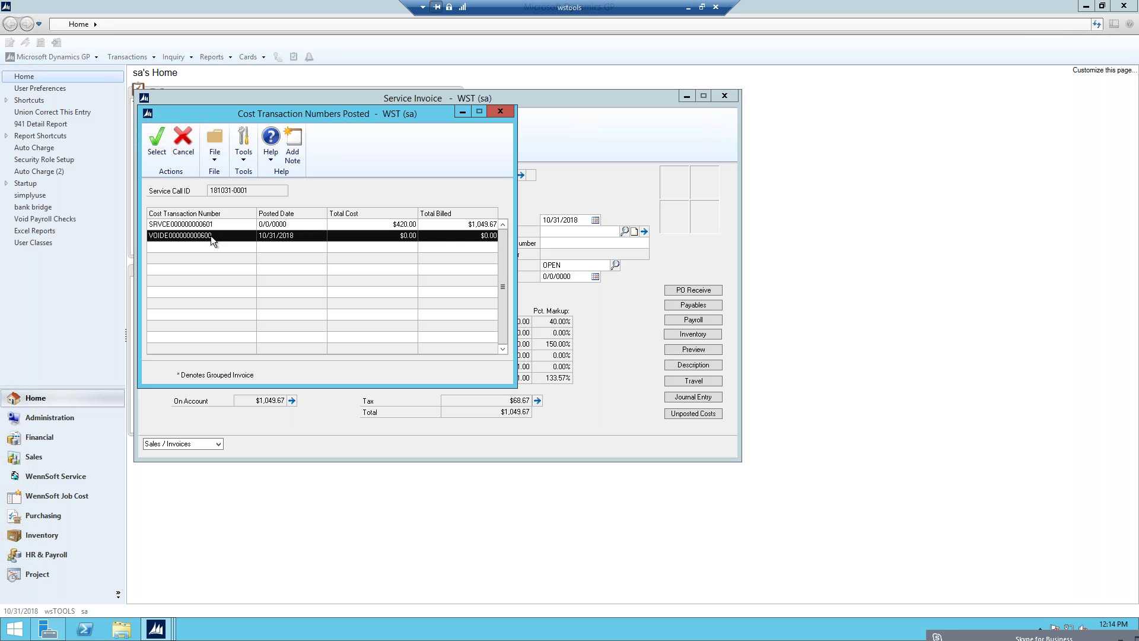
pyautogui.doubleClick(210, 236)
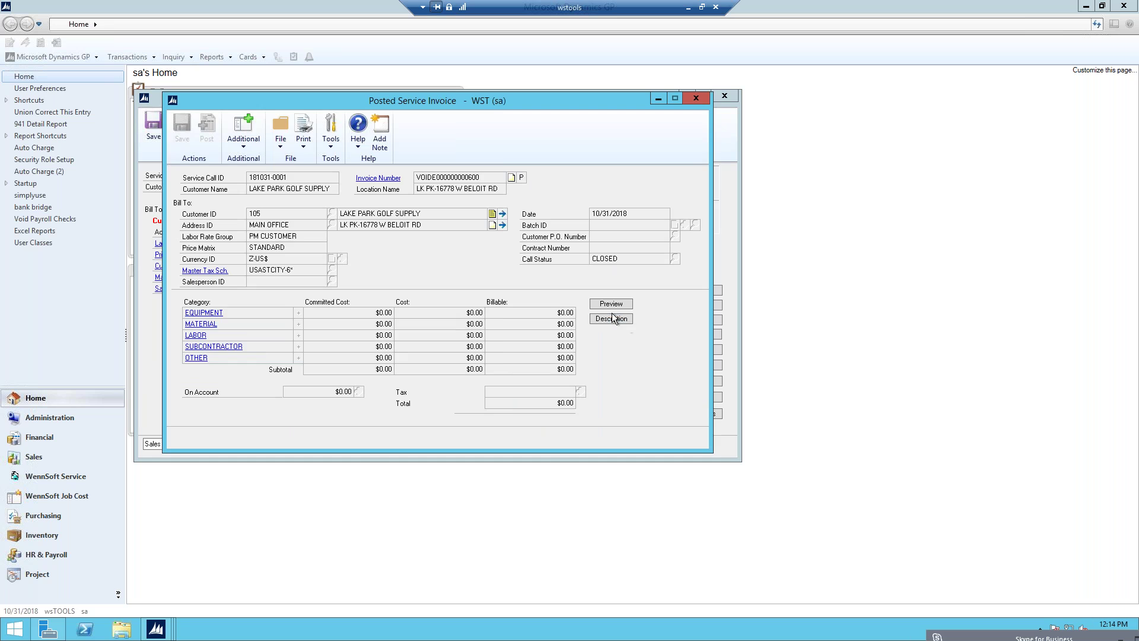
pyautogui.click(613, 317)
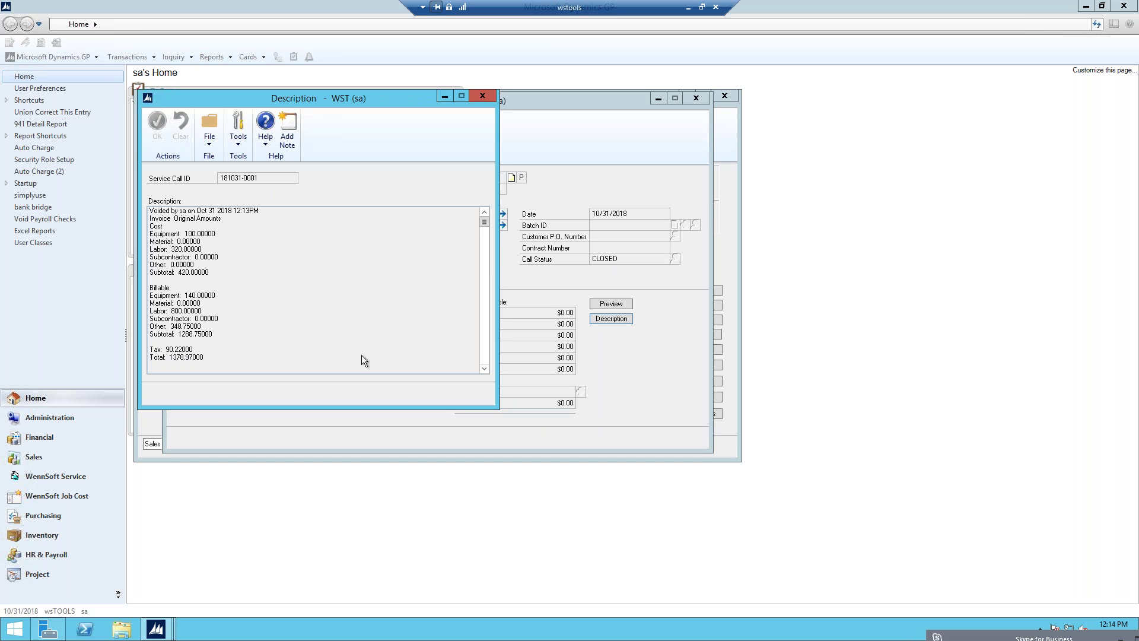
pyautogui.click(484, 369)
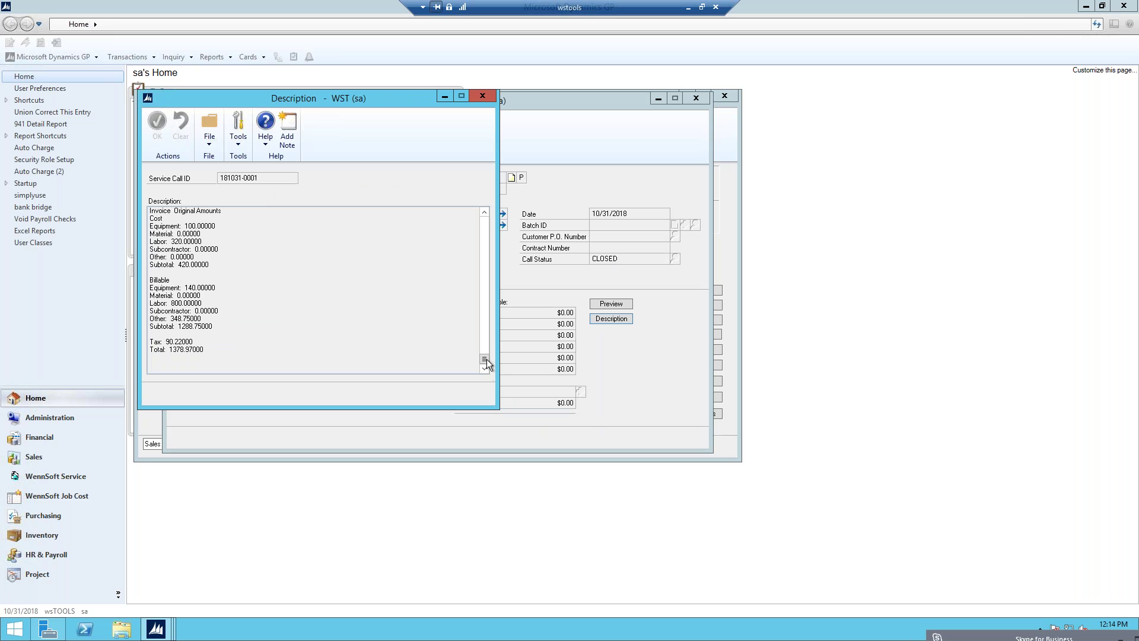
pyautogui.click(484, 96)
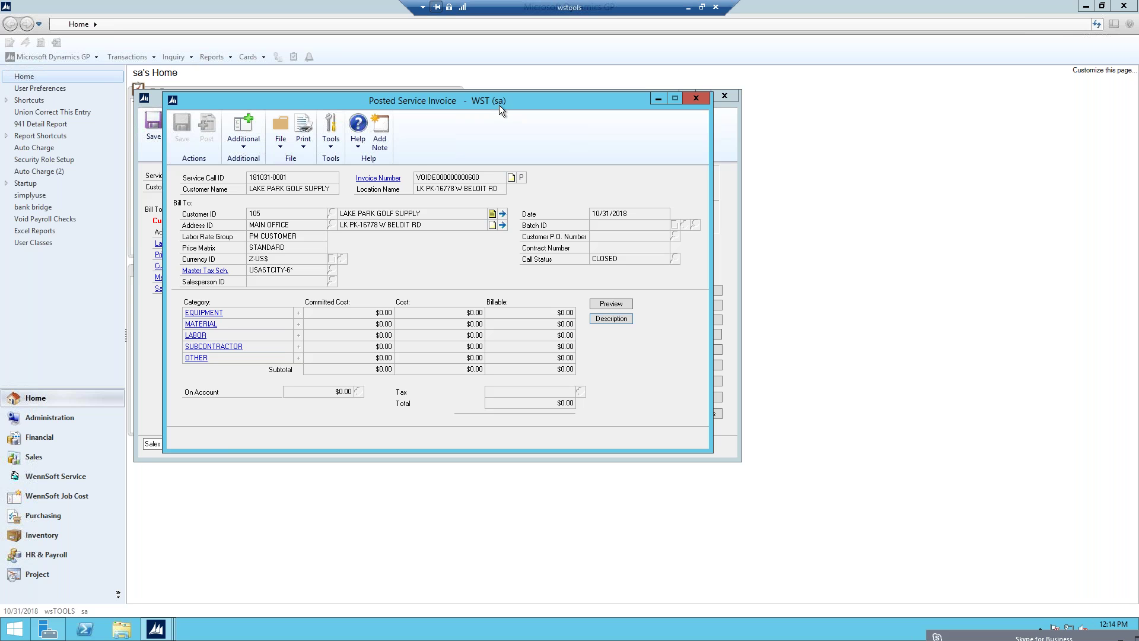
pyautogui.click(698, 98)
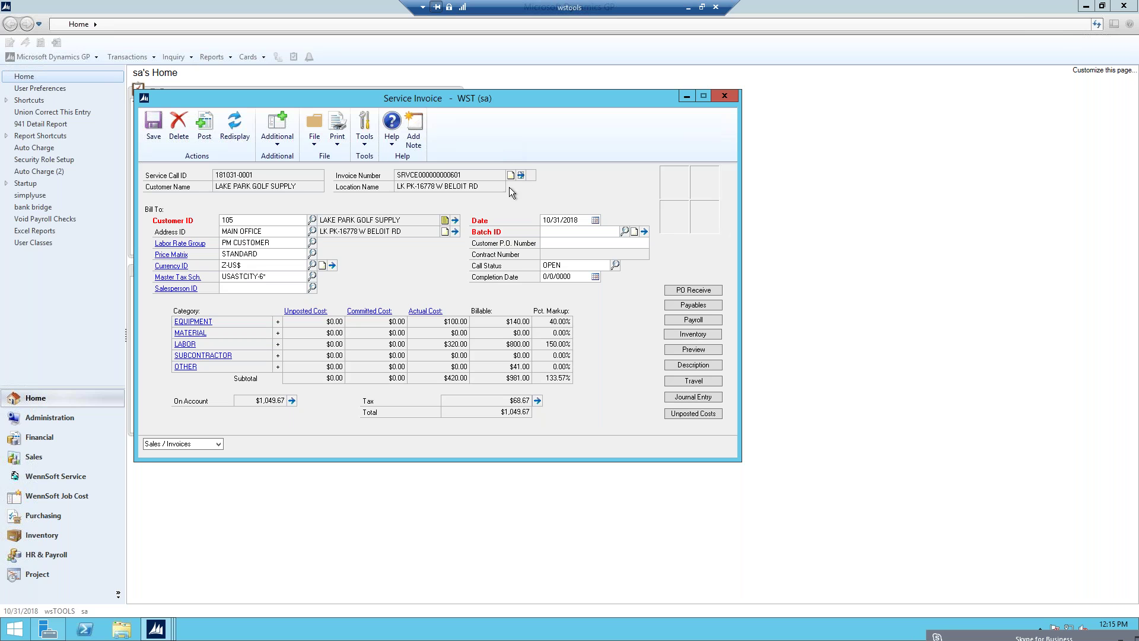
# Step: Review the voided entry in the service call's cost transaction list again and close the list
pyautogui.click(521, 171)
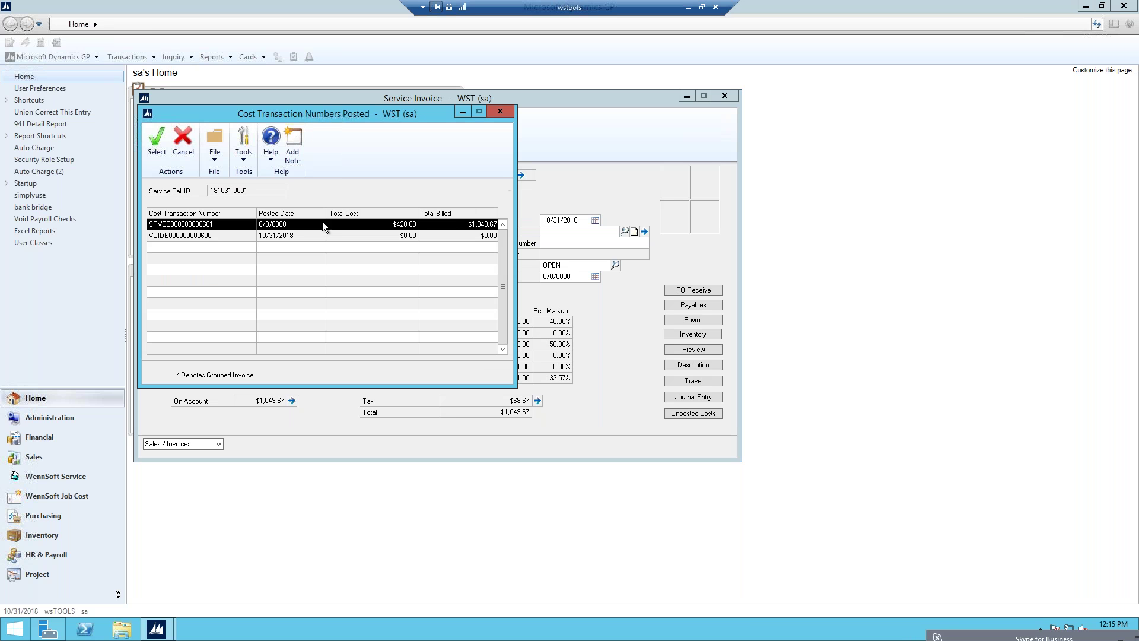
pyautogui.click(298, 235)
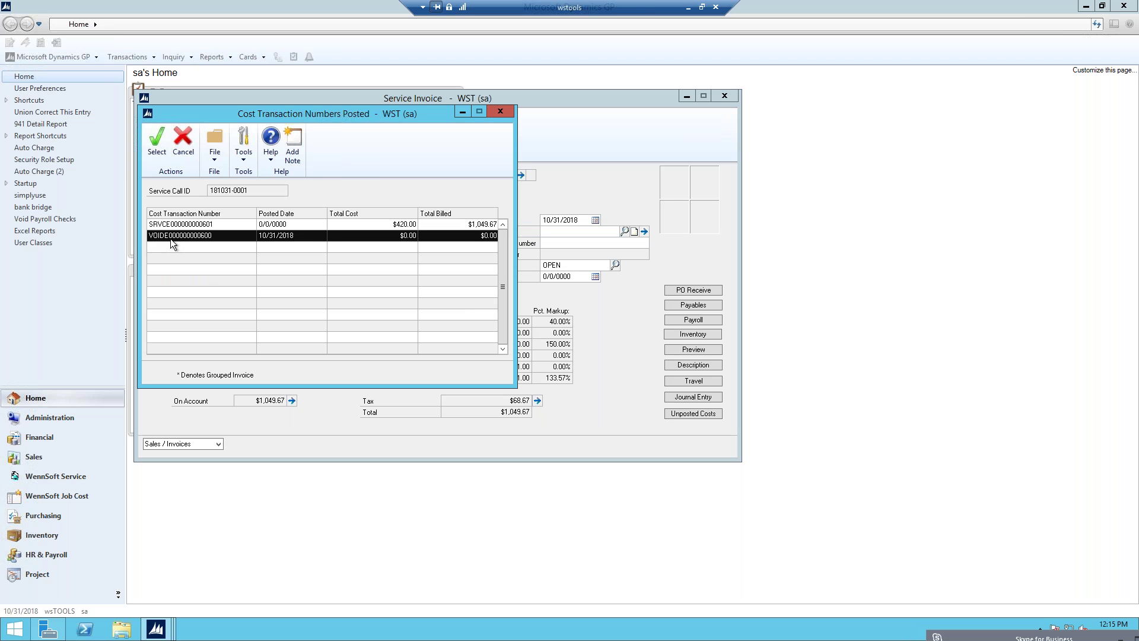
pyautogui.click(501, 112)
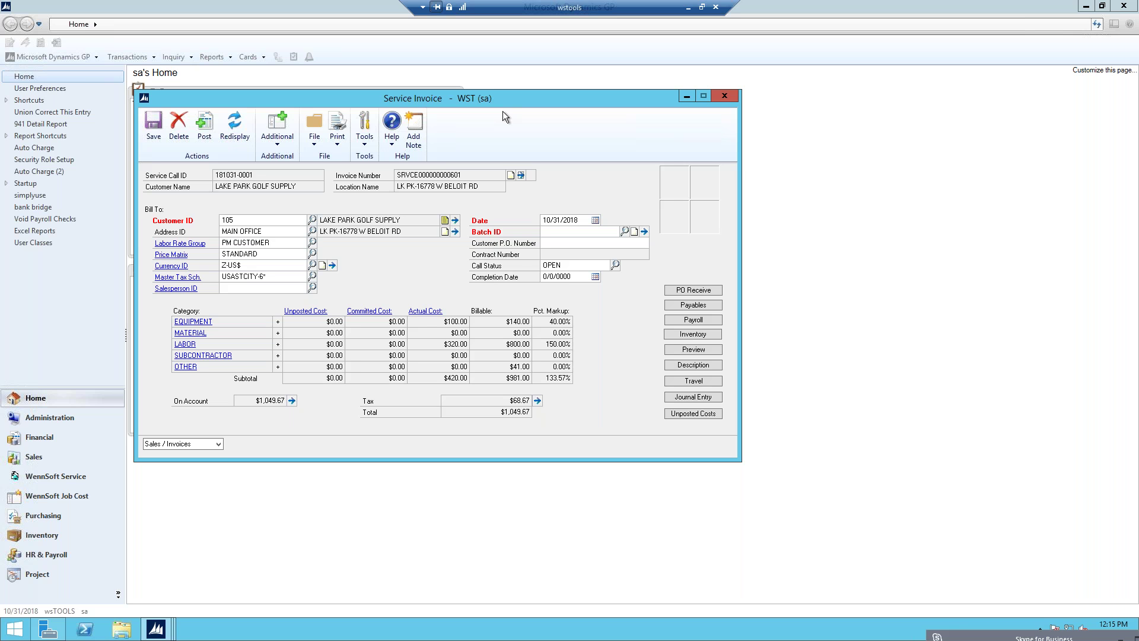
# Step: Set the new invoice's call status to COMPLETE and add the AutoCharges to it
pyautogui.doubleClick(561, 265)
pyautogui.write('COMPLETE')
pyautogui.press('Tab')
pyautogui.click(283, 141)
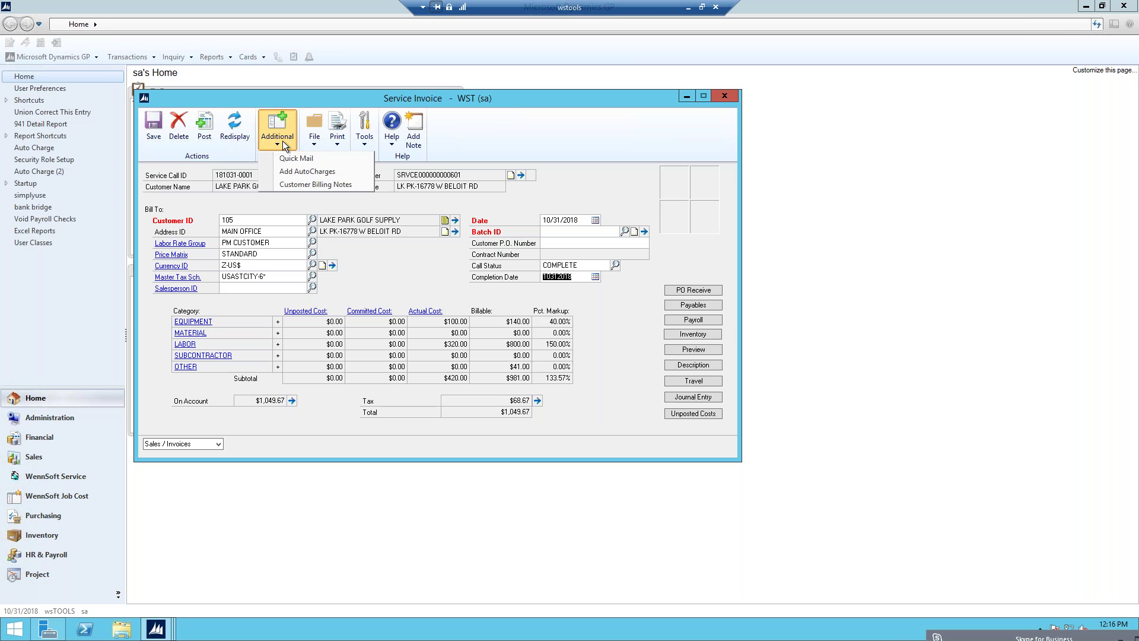
pyautogui.click(292, 171)
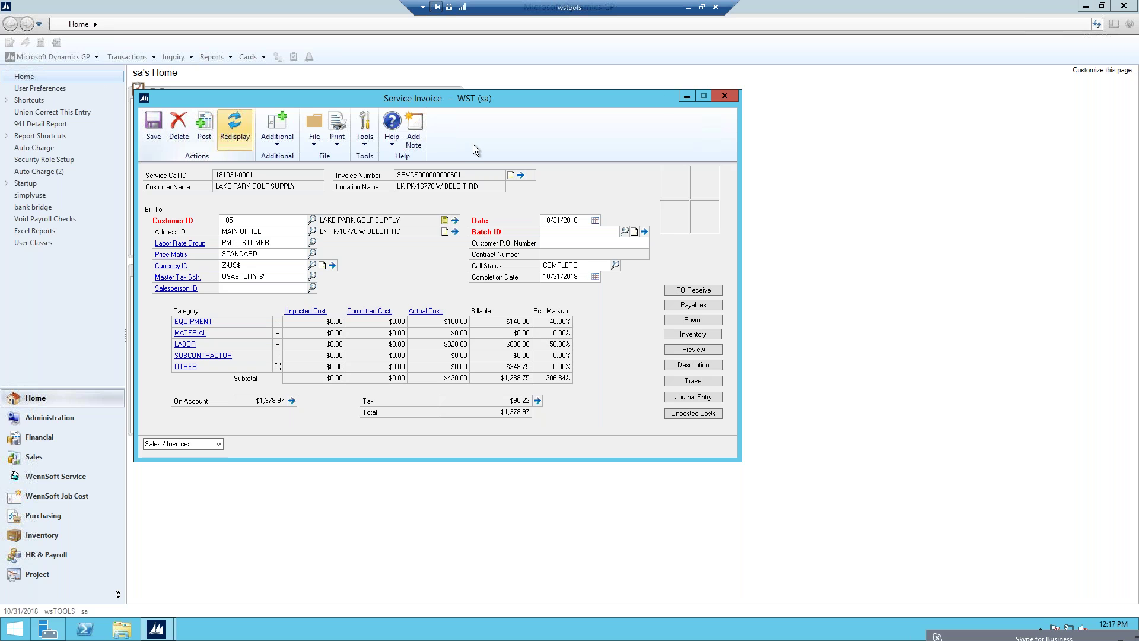
# Step: Close the new service invoice and delete the document instead of saving its changes
pyautogui.click(725, 95)
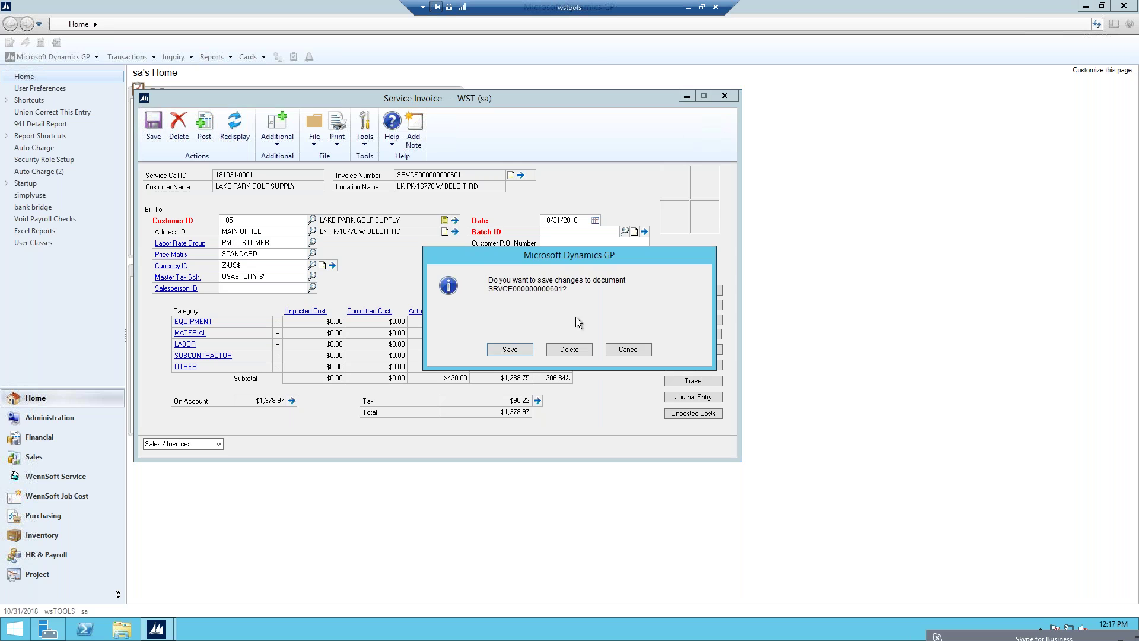
pyautogui.click(569, 349)
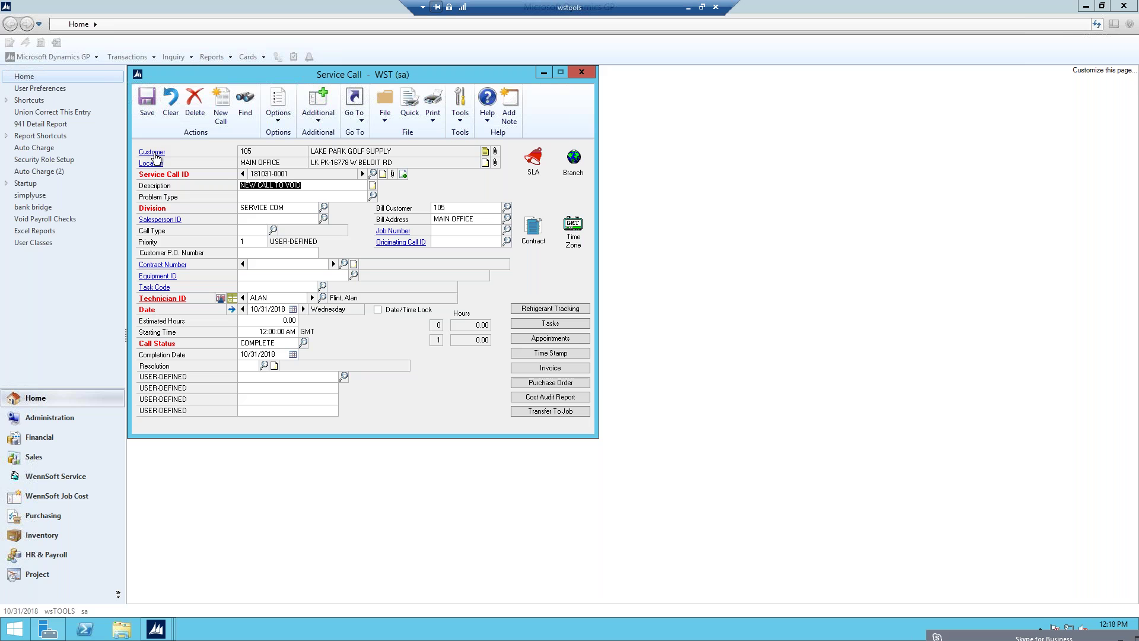
# Step: Open the service call's customer record and bring up its billing escalations setup
pyautogui.click(156, 153)
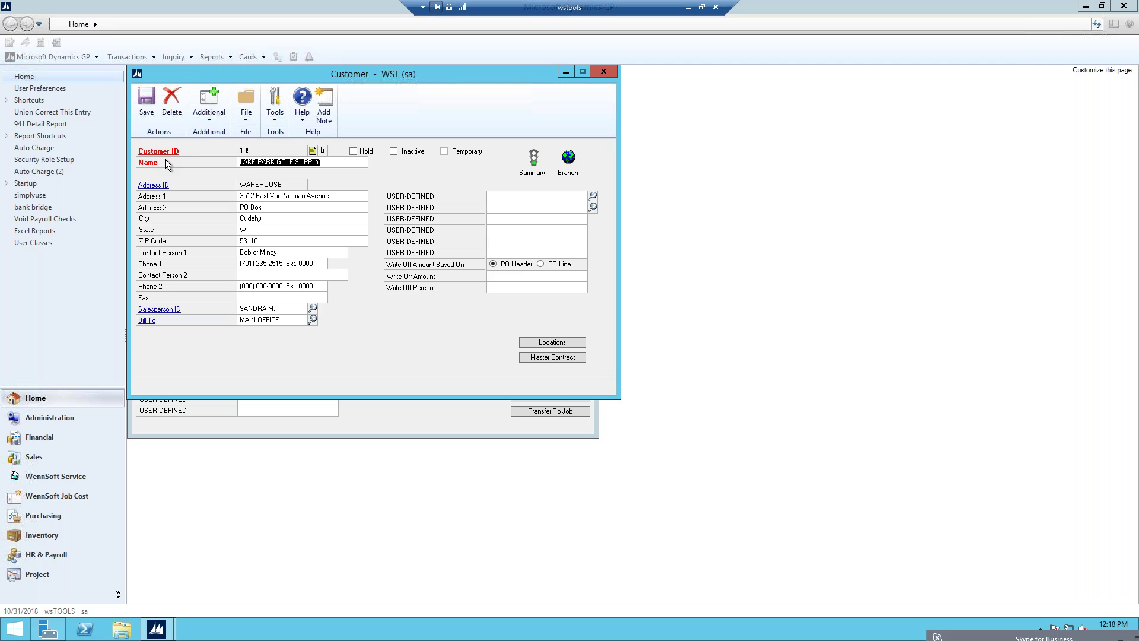
pyautogui.click(206, 116)
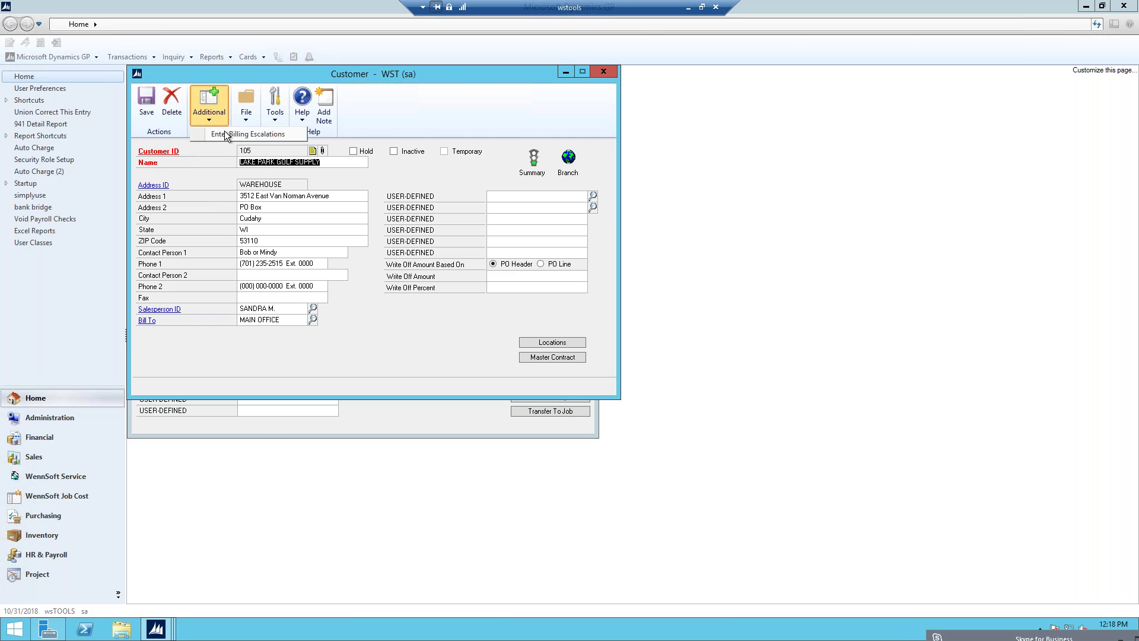
pyautogui.click(224, 133)
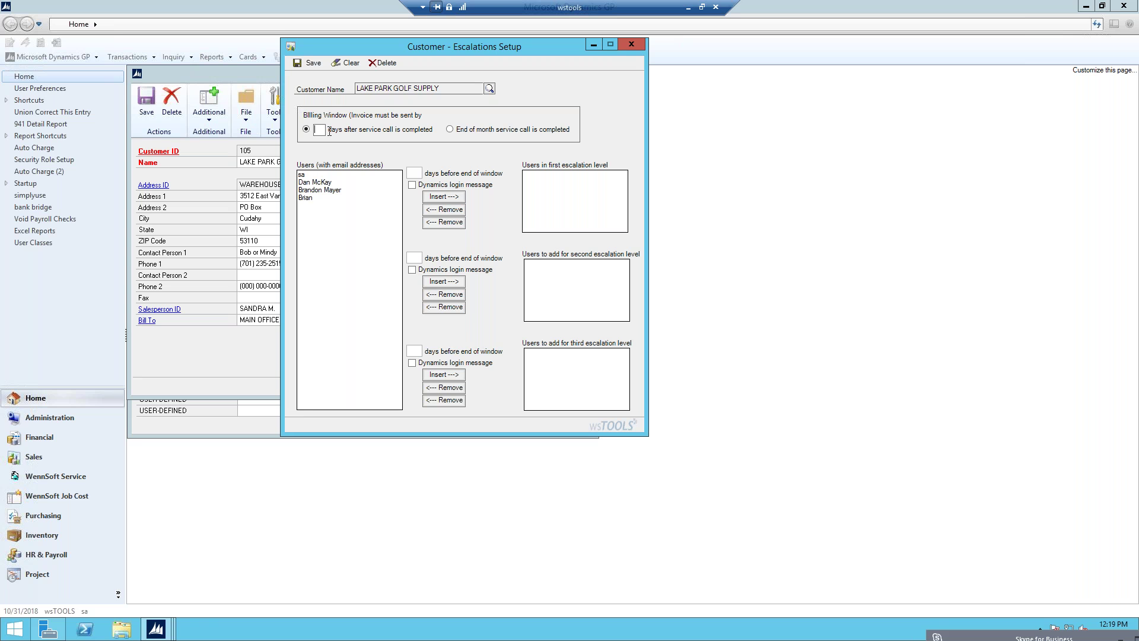
# Step: Set the billing window to 10 days after service call completion and add the user listed below sa to the first escalation level at 8 days
pyautogui.write('10')
pyautogui.press('Tab')
pyautogui.click(329, 183)
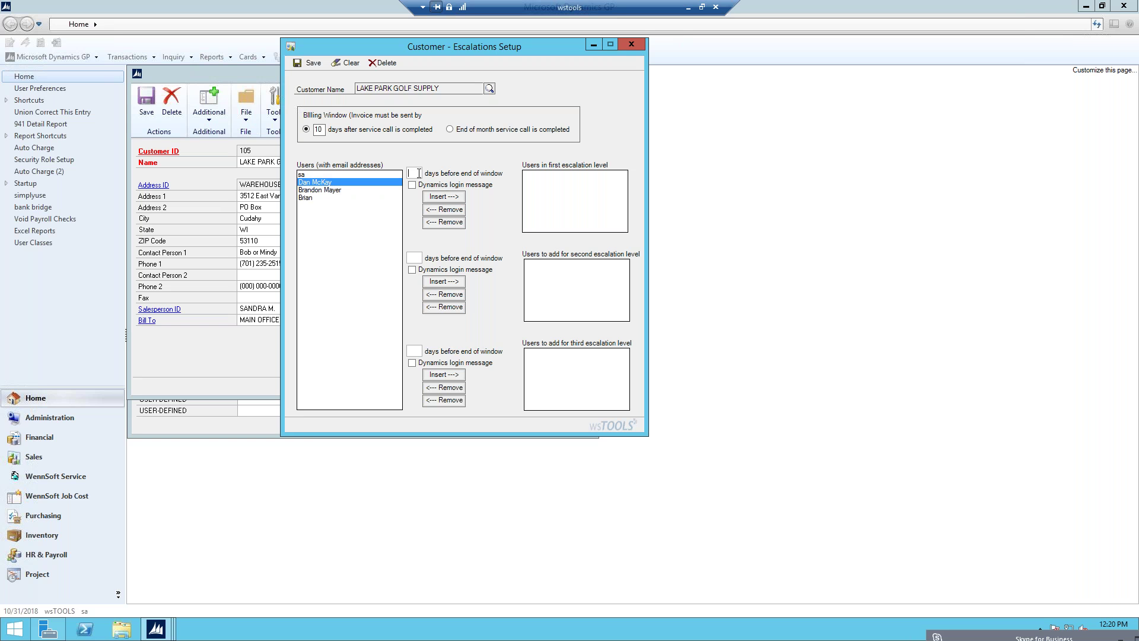
pyautogui.write('8')
pyautogui.click(444, 197)
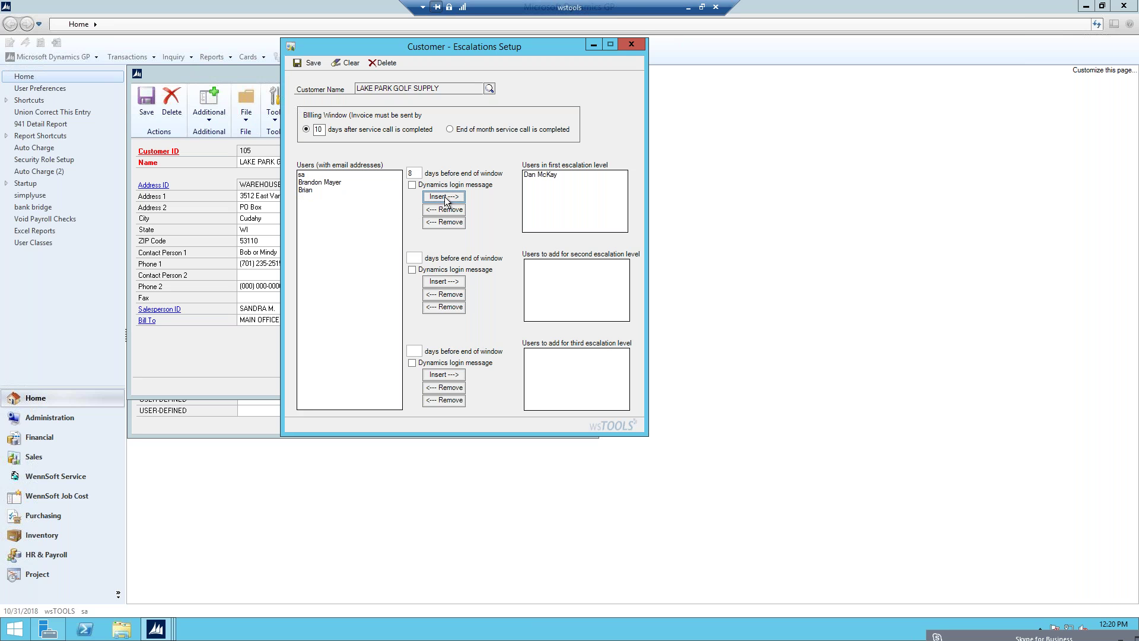
# Step: Add the next user below sa to the second escalation level, set to 4 days before end of window
pyautogui.click(320, 183)
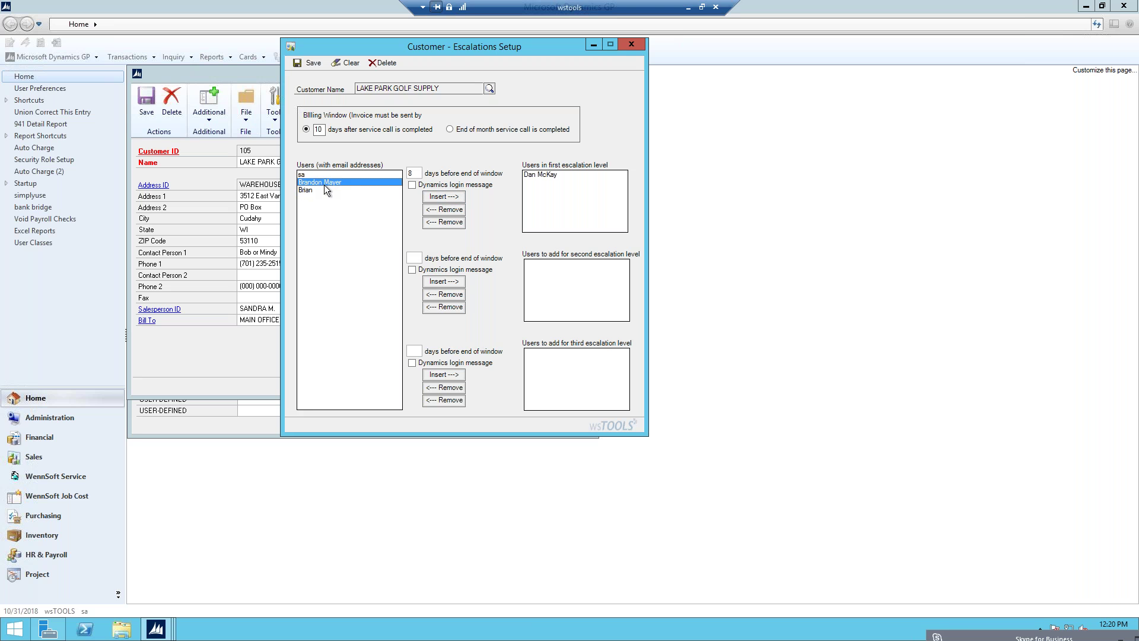
pyautogui.click(416, 259)
pyautogui.write('4')
pyautogui.click(446, 281)
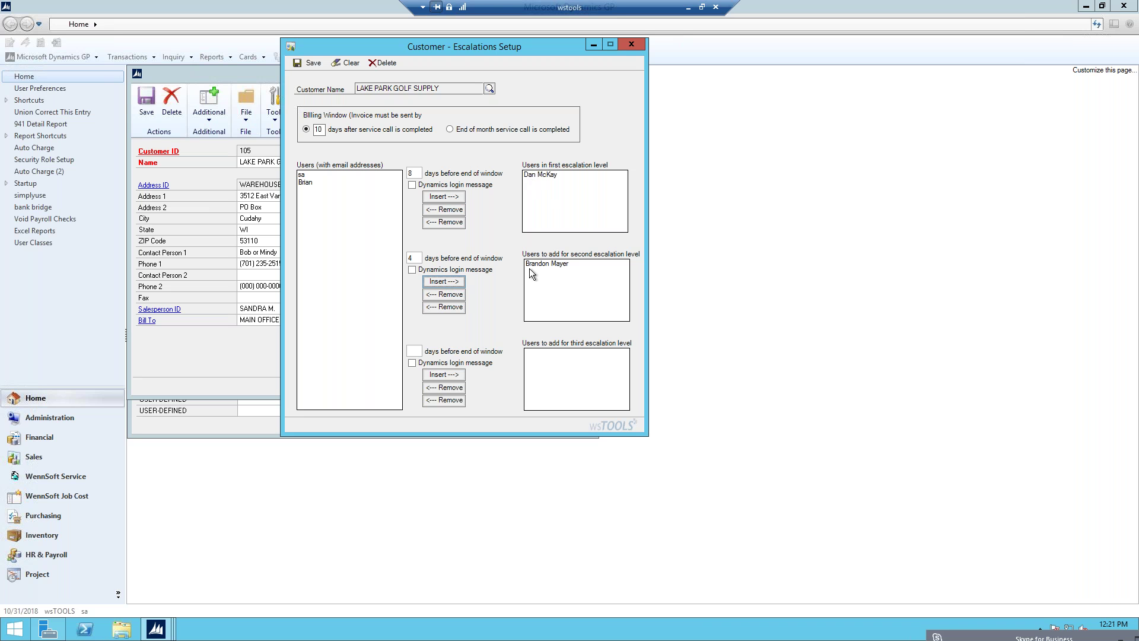
# Step: Add the remaining user other than sa to the third escalation level, set to 2 days before end of window
pyautogui.click(414, 351)
pyautogui.write('2')
pyautogui.click(458, 380)
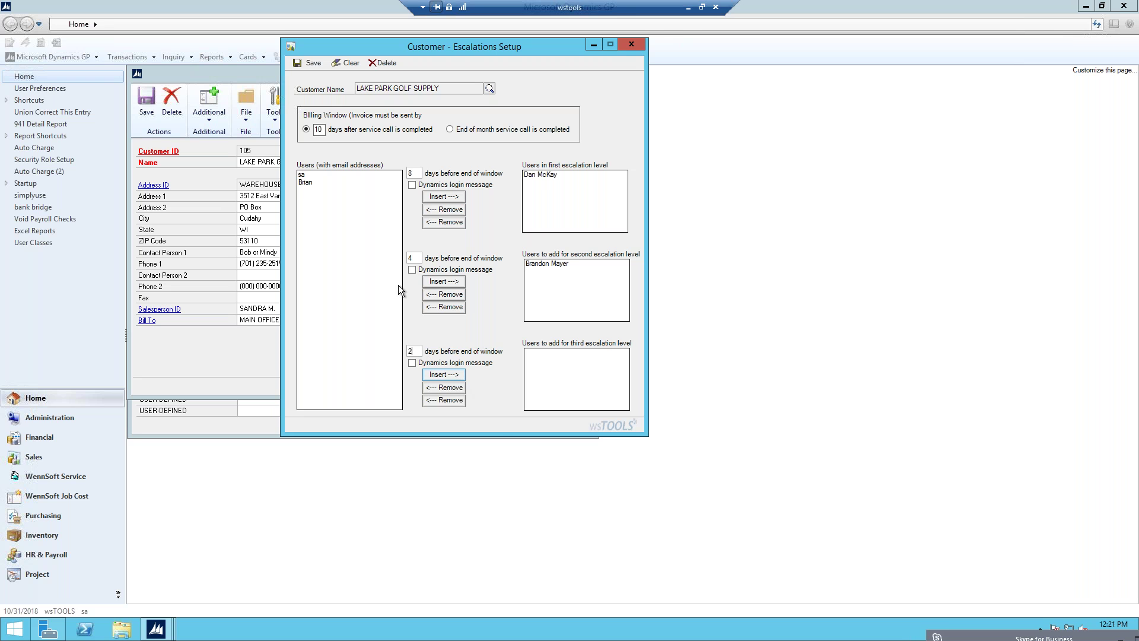
pyautogui.click(325, 182)
pyautogui.click(445, 374)
# Step: Save the customer's billing escalations and dismiss the confirmation
pyautogui.click(305, 65)
pyautogui.click(304, 66)
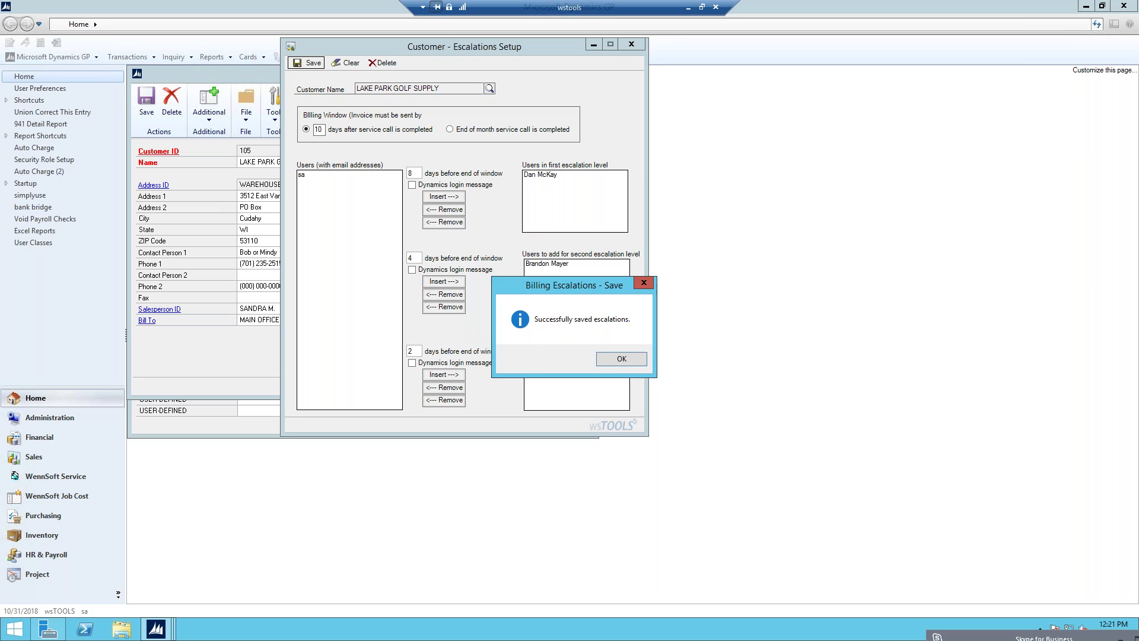
pyautogui.click(620, 356)
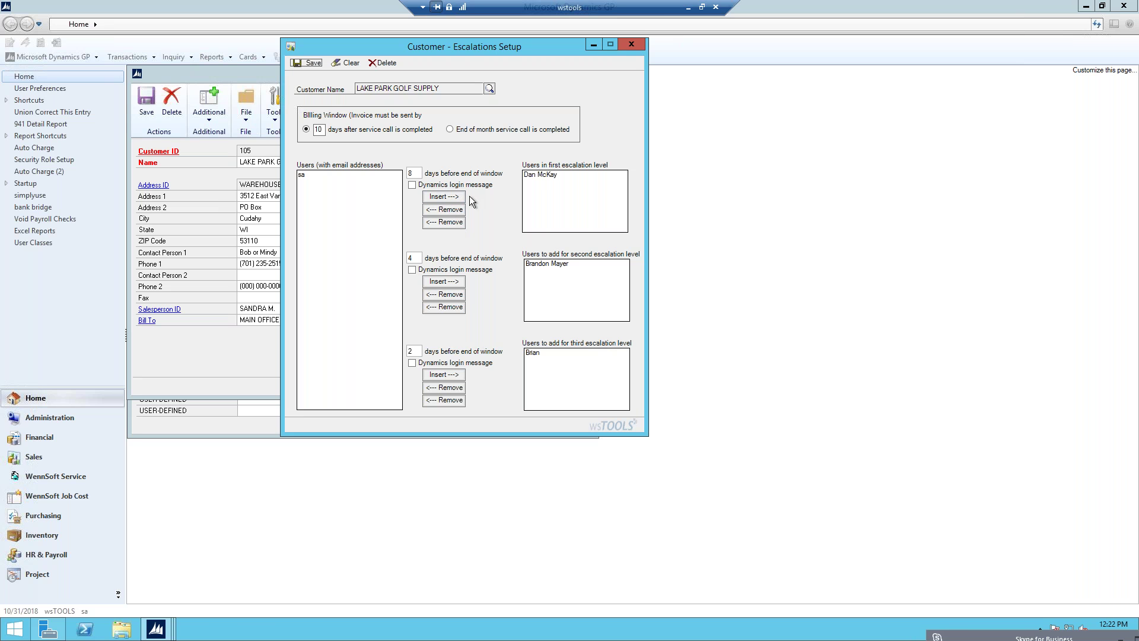
# Step: Enable the Dynamics login message for the first, second and third escalation levels
pyautogui.click(413, 184)
pyautogui.click(413, 272)
pyautogui.click(413, 363)
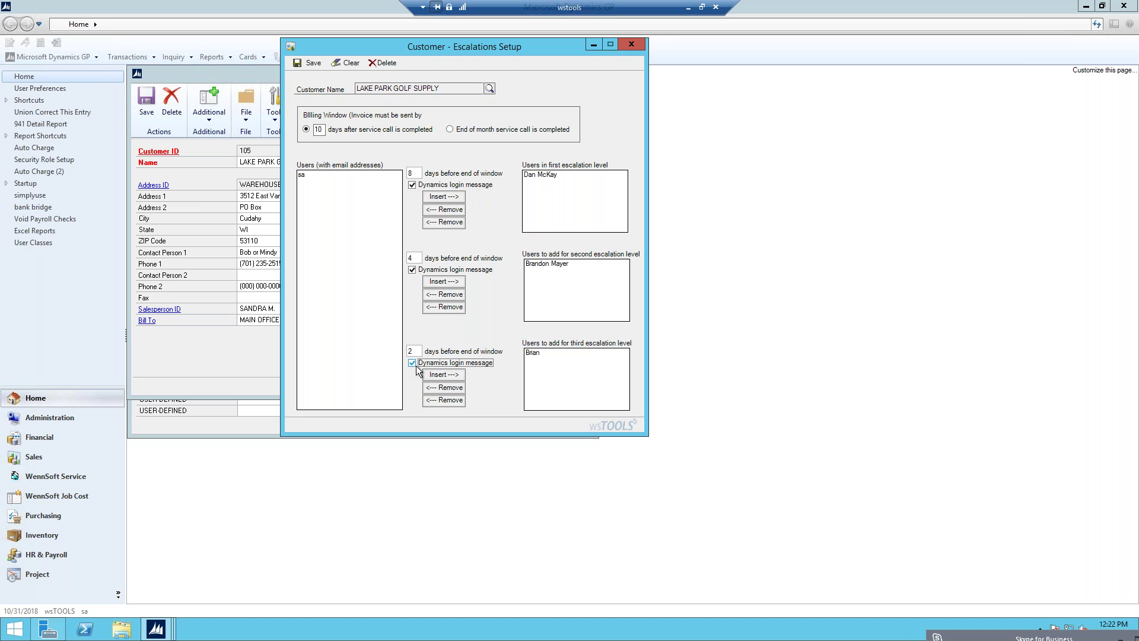